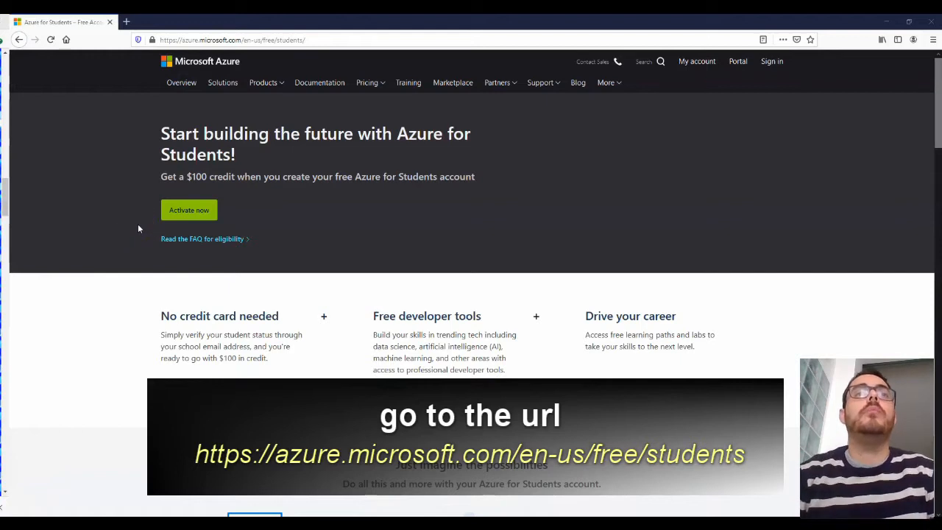
Step: Begin activating the free Azure for Students offer from its $100 credit page
click(189, 209)
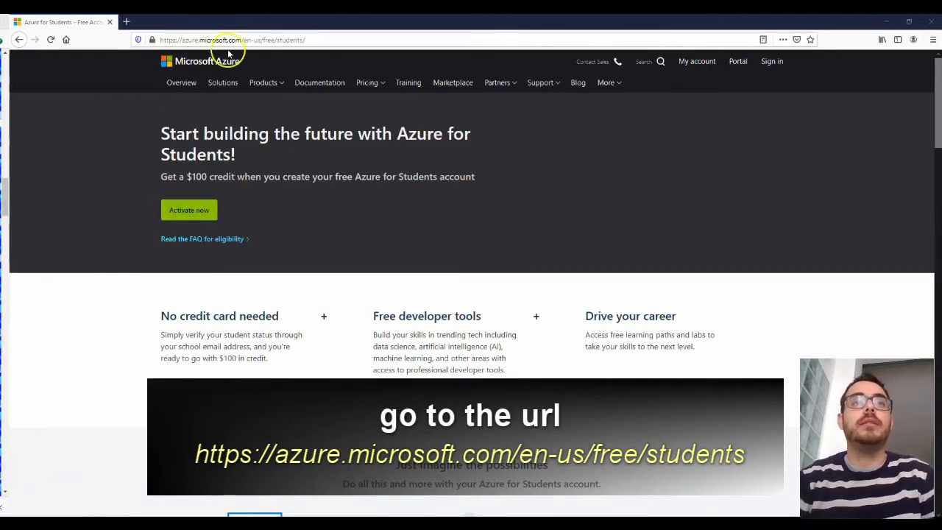
Step: Start the Azure for Students signup, sign in with the existing Microsoft account and stay signed in
click(190, 210)
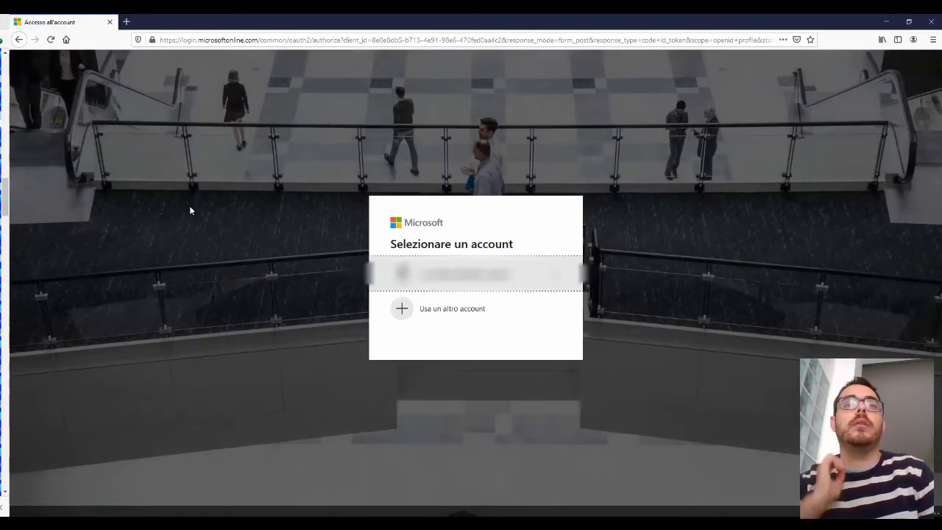
click(471, 265)
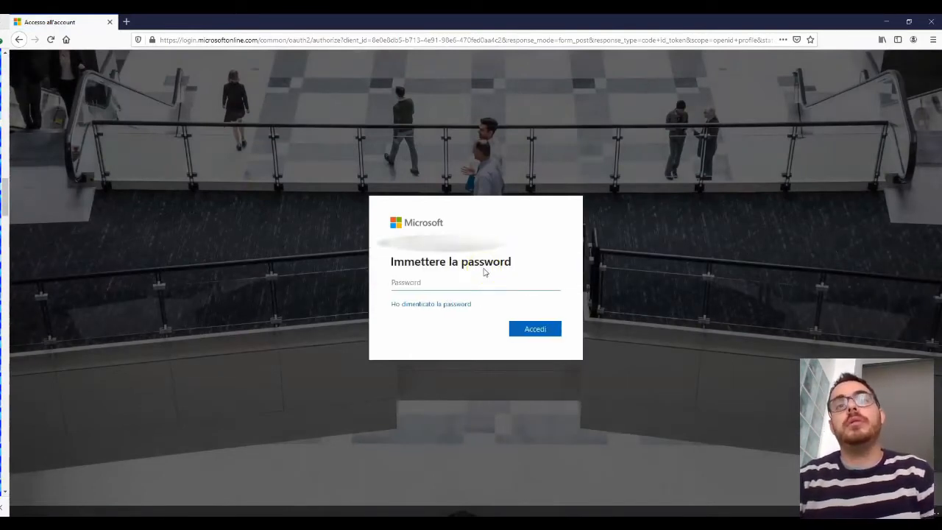
text(•)
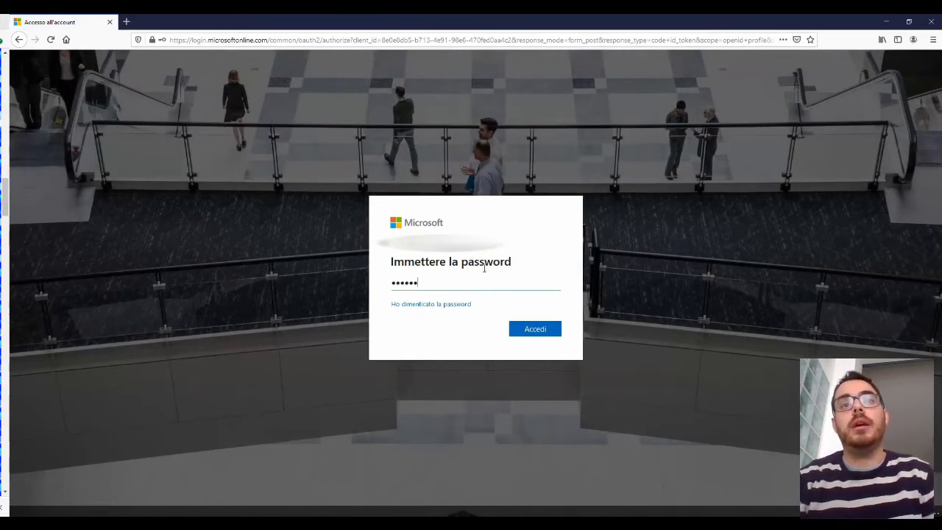
key(Return)
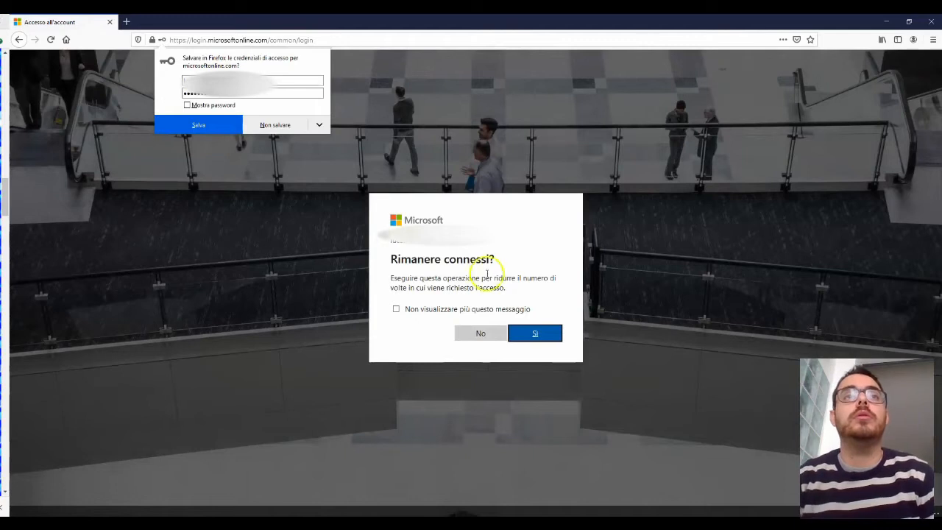
click(533, 332)
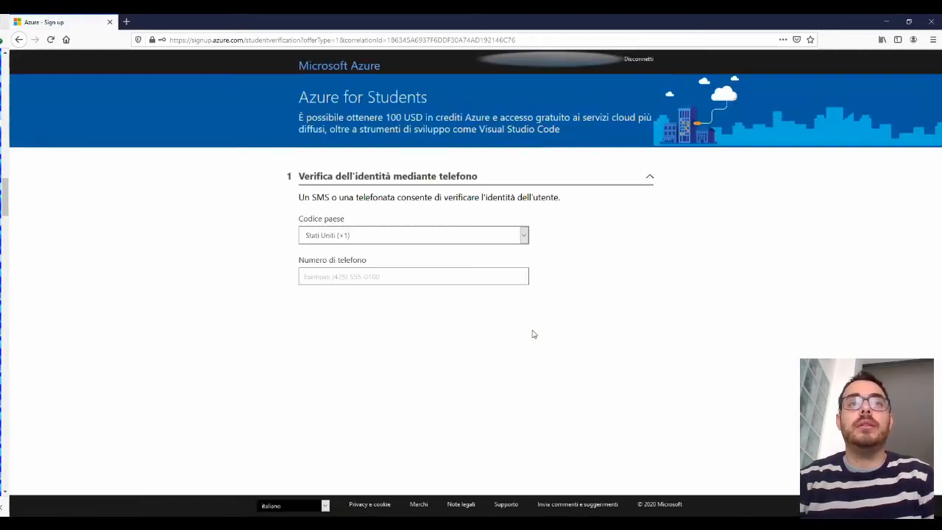
Step: Set the country code to Italia (+39) and enter the phone number
click(524, 236)
click(527, 237)
text(india)
click(497, 237)
text(italia)
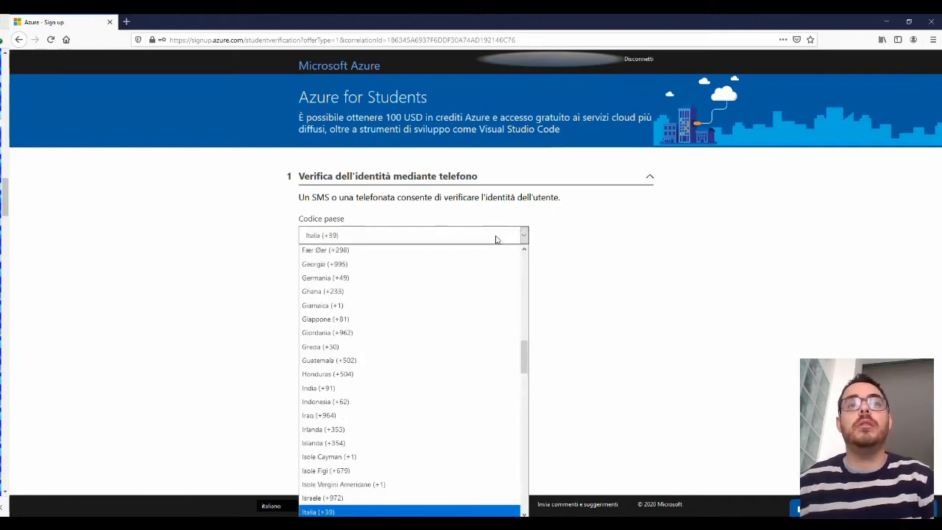
key(Return)
click(452, 274)
text(3)
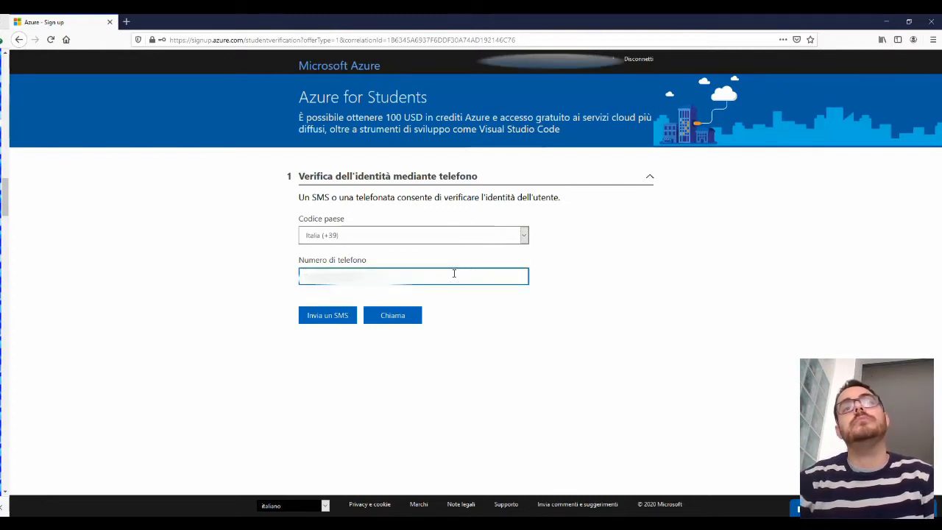
Step: Request the SMS and verify the phone with the received code
click(330, 316)
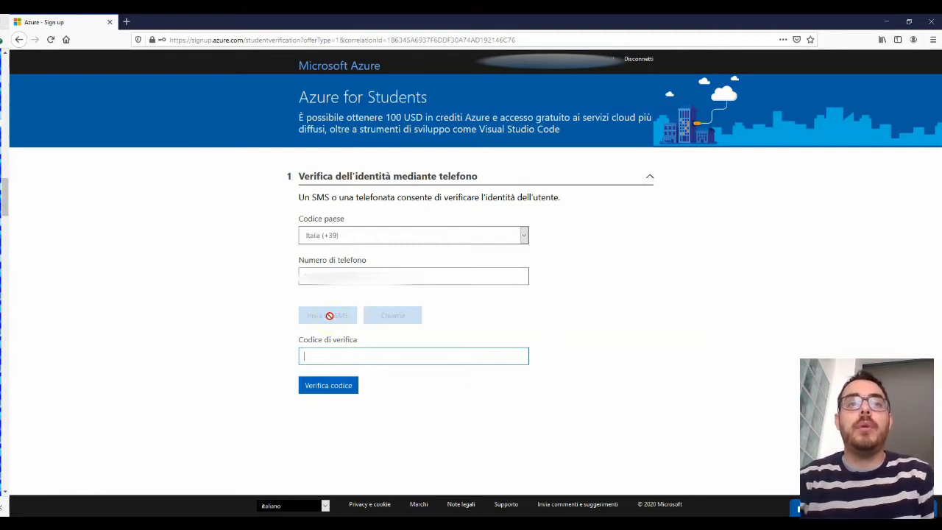
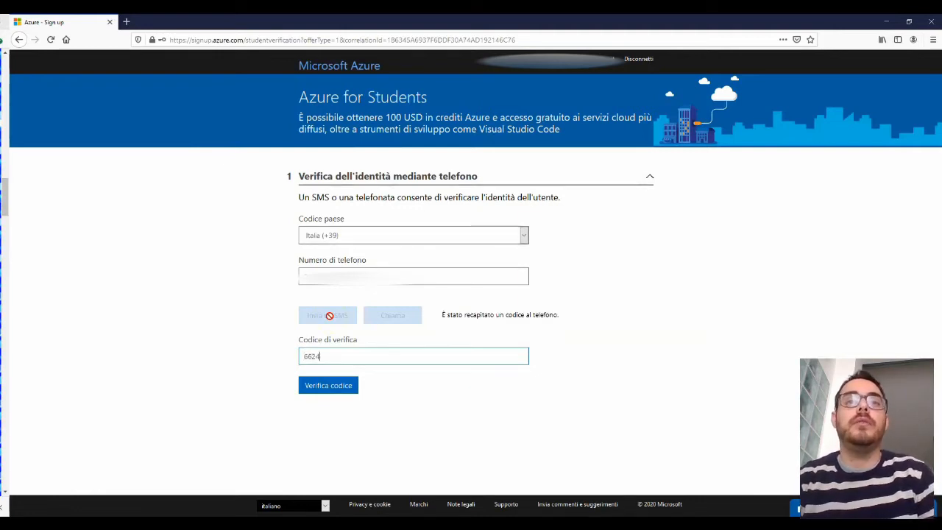
click(331, 387)
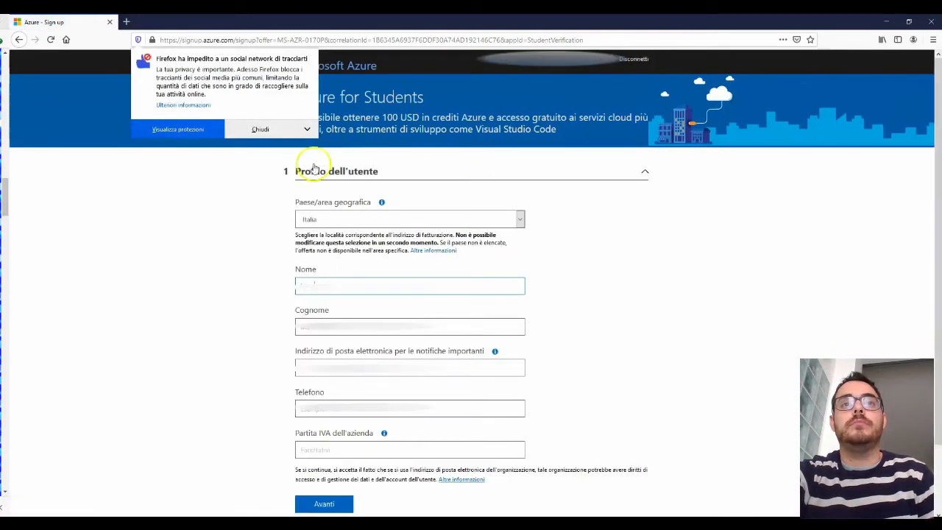
Step: Dismiss the tracker-blocking notice and submit the user profile details
click(257, 130)
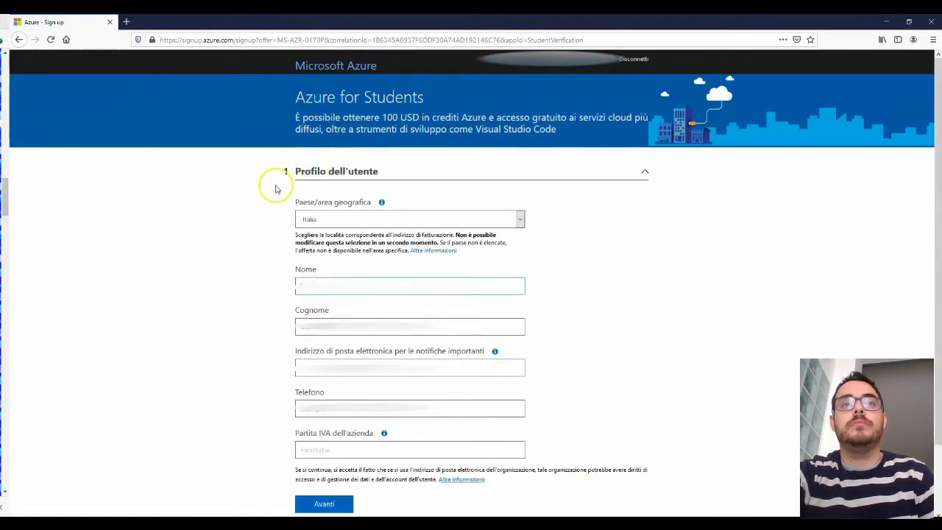
scroll(309, 258, down, 2)
click(339, 335)
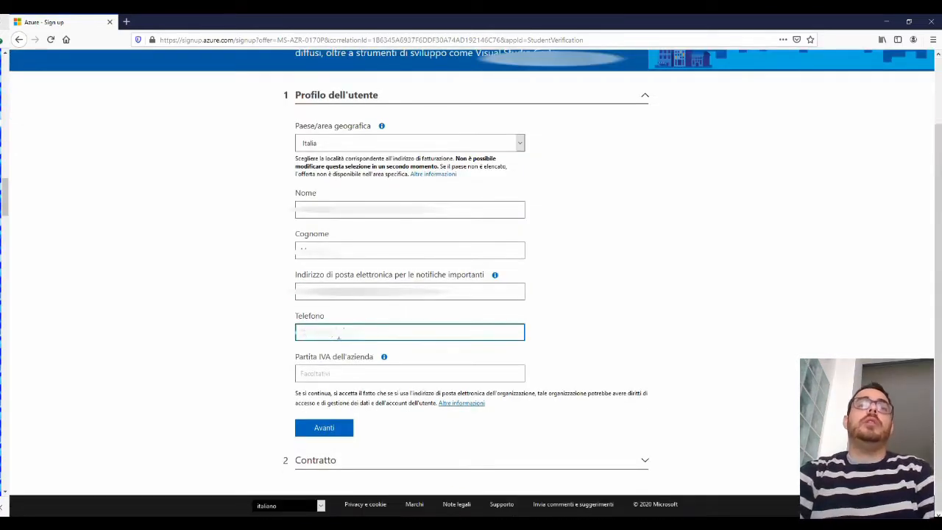
click(325, 428)
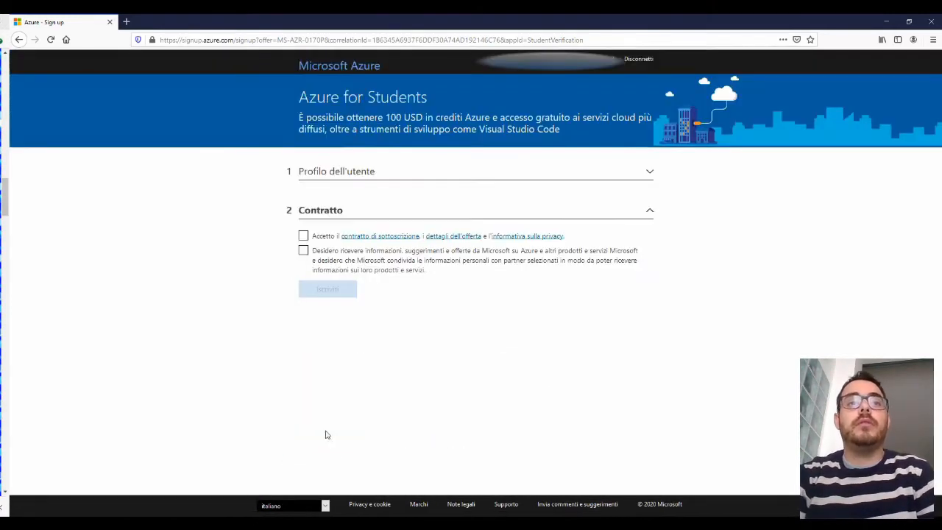
Step: Accept the agreement, finish signing up, and send positive signup feedback
click(306, 237)
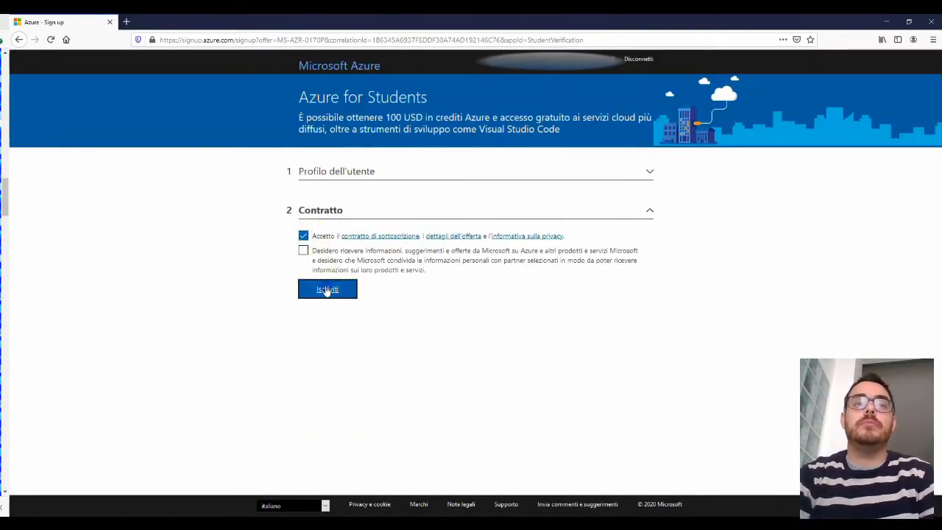
click(327, 288)
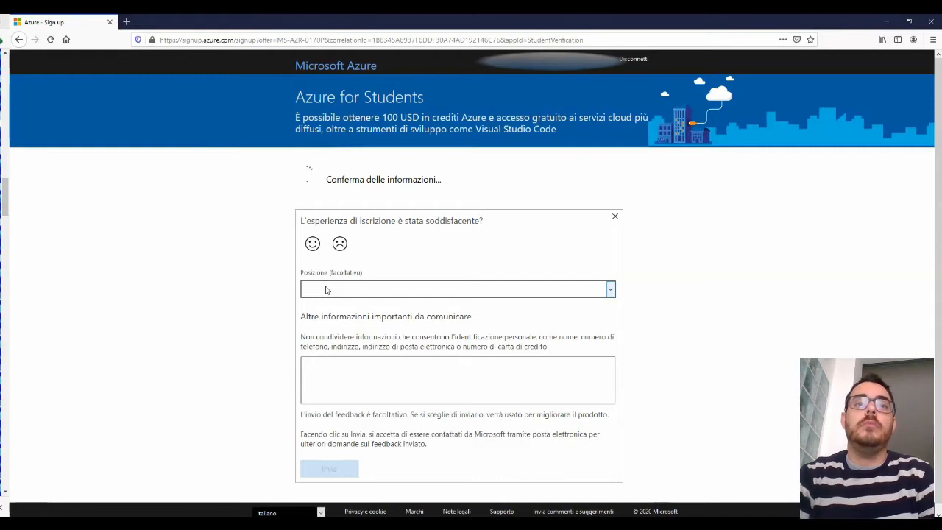
click(313, 244)
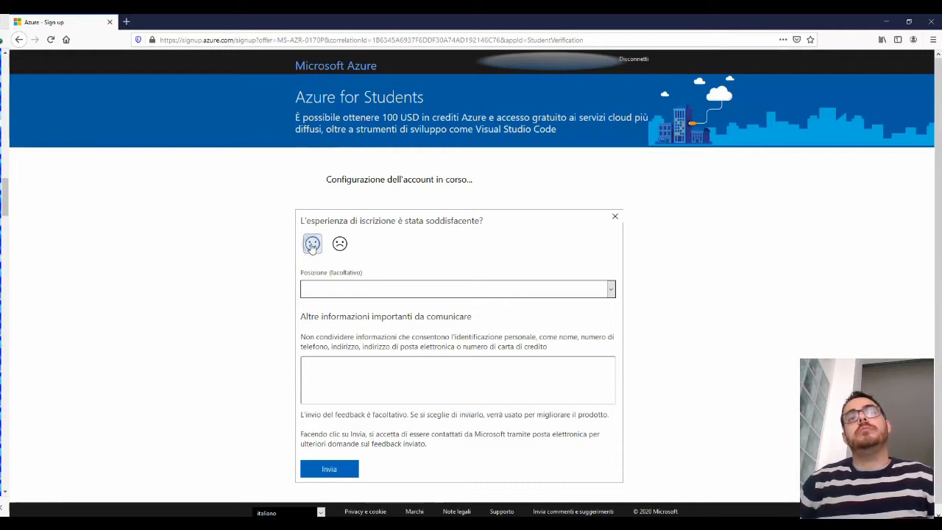
click(331, 474)
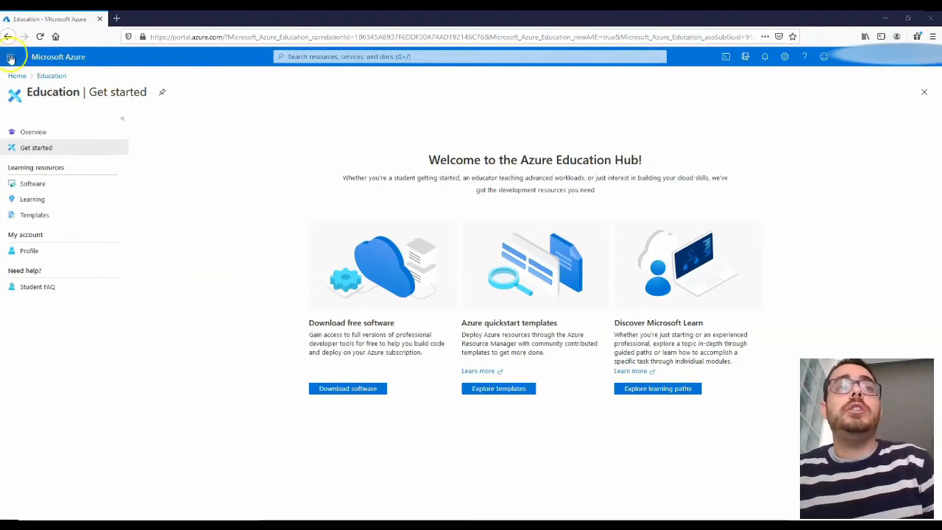
Step: Start a new virtual machine via Virtual machines > Create in the portal menu
click(11, 57)
mouse_move(35, 254)
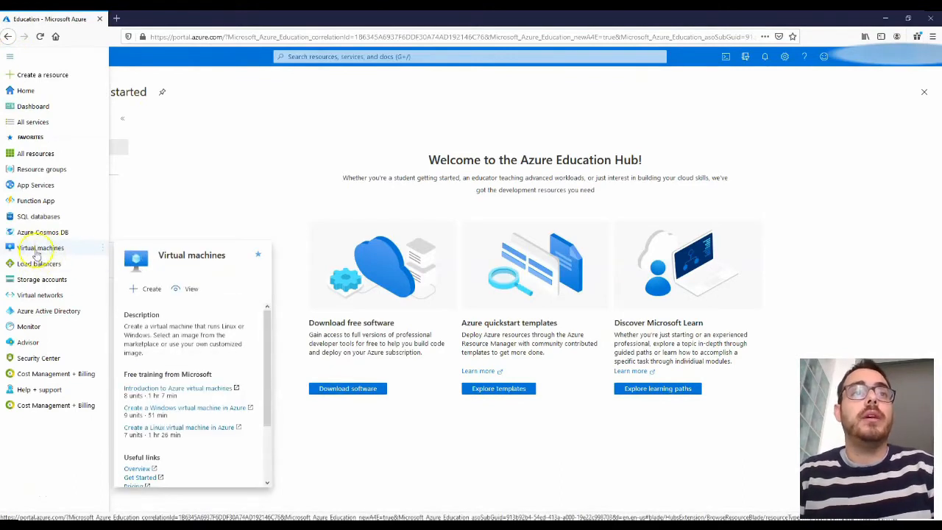
click(147, 290)
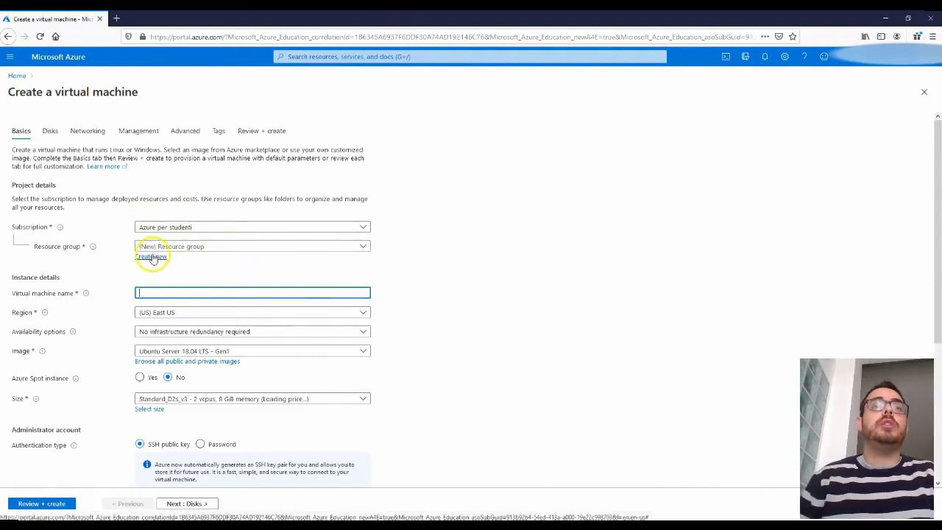
Step: Create the new resource group ARP and name the VM myVMforARP
click(151, 257)
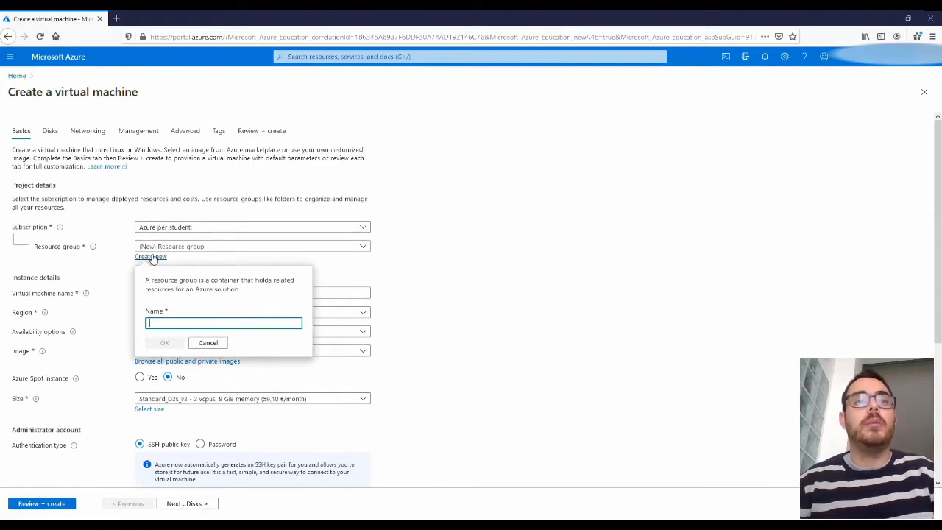
text(ARP)
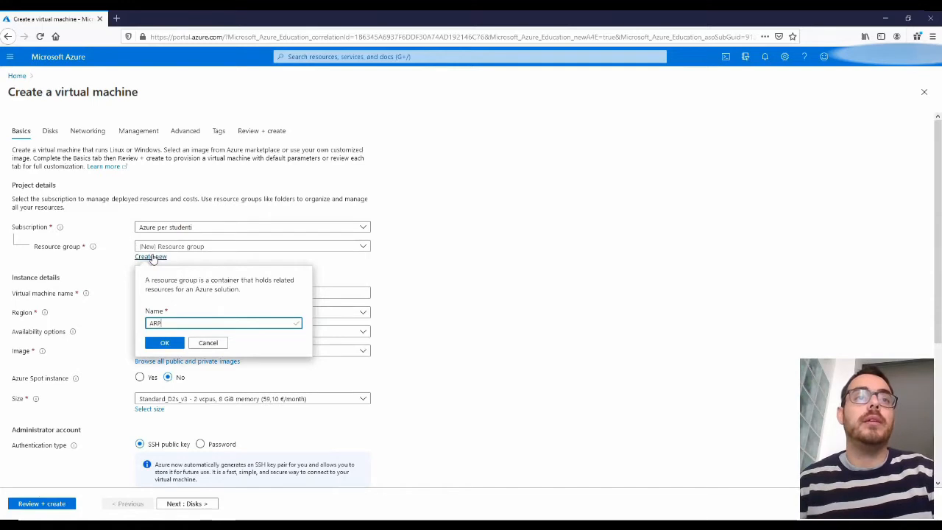
click(163, 343)
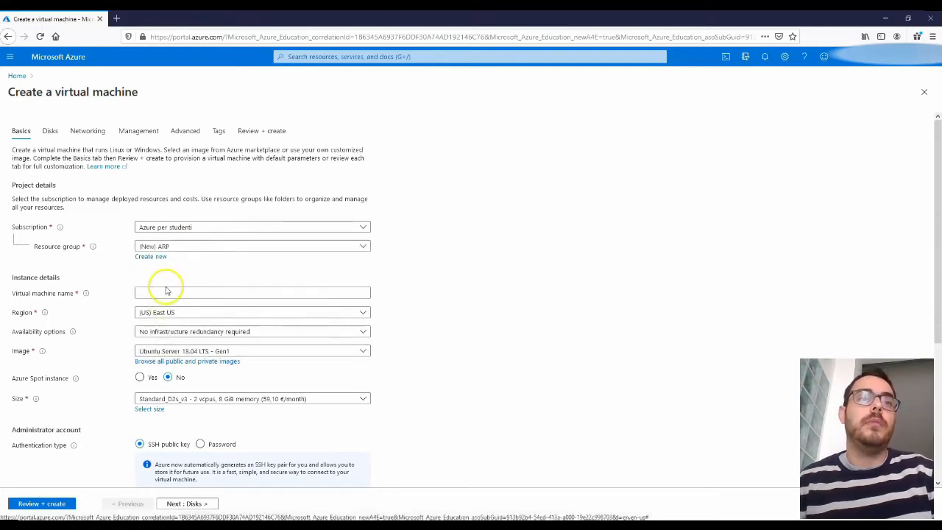
click(164, 293)
text(myVMforARP)
click(125, 315)
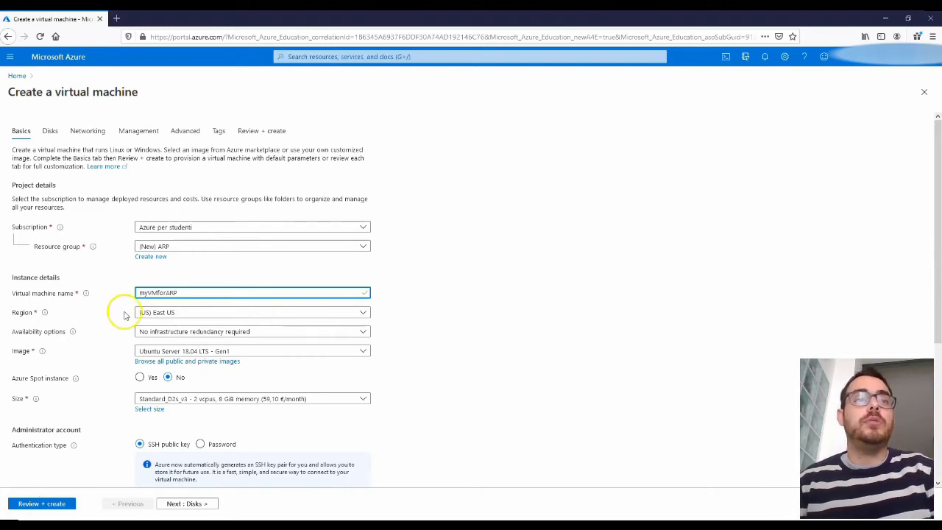
Step: Set the region to (Europe) West Europe, keeping the Ubuntu Server 18.04 LTS image
click(161, 313)
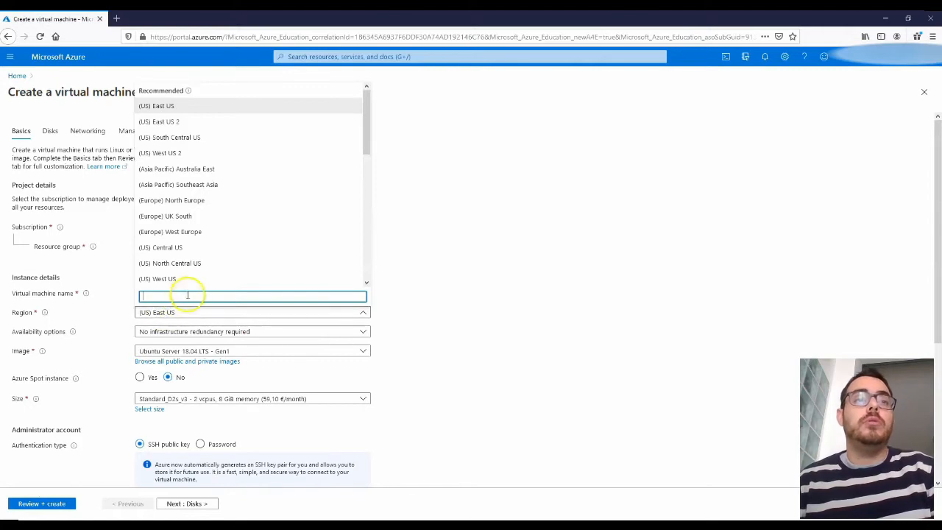
click(184, 232)
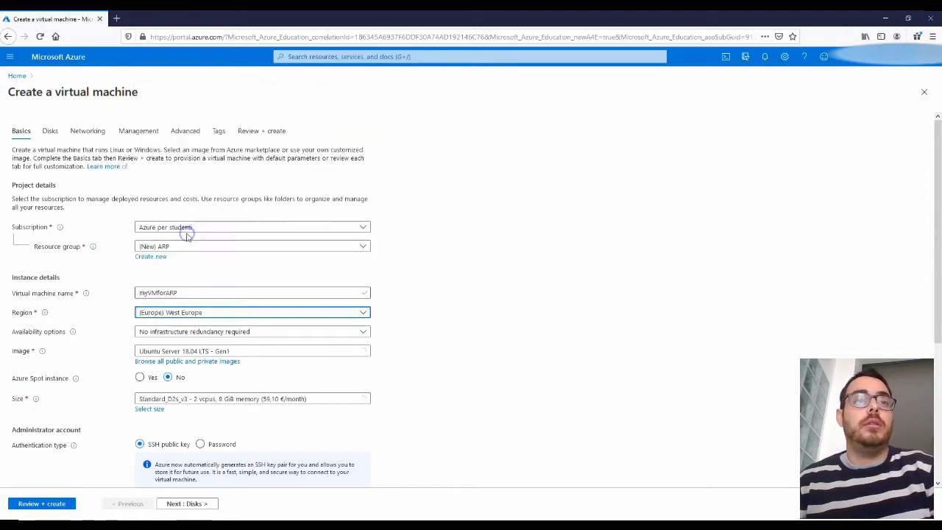
click(201, 353)
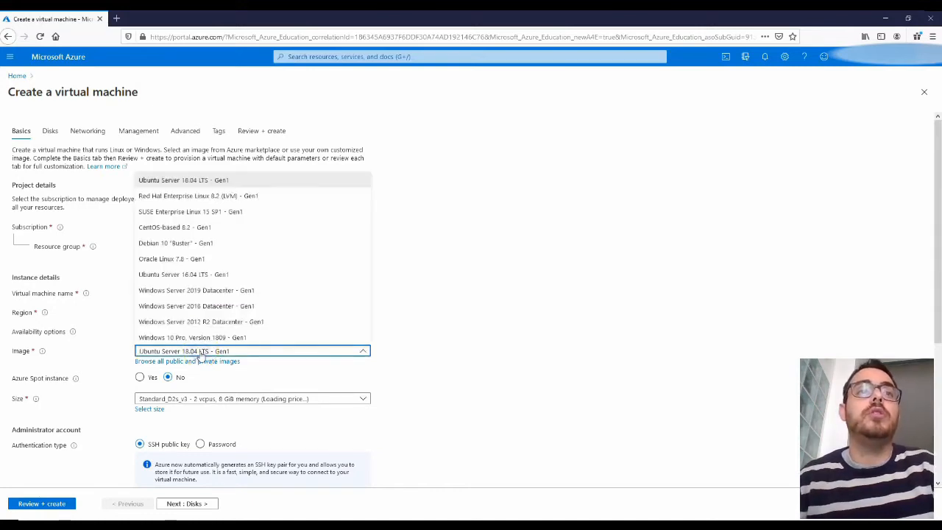
click(231, 378)
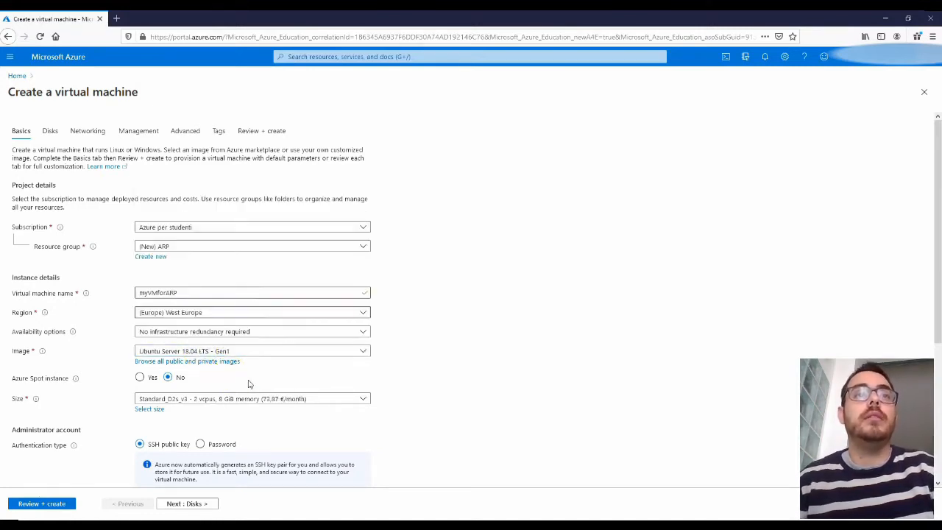
Step: Switch to password authentication with admin username myusername and a confirmed password
scroll(248, 384, down, 2)
click(139, 280)
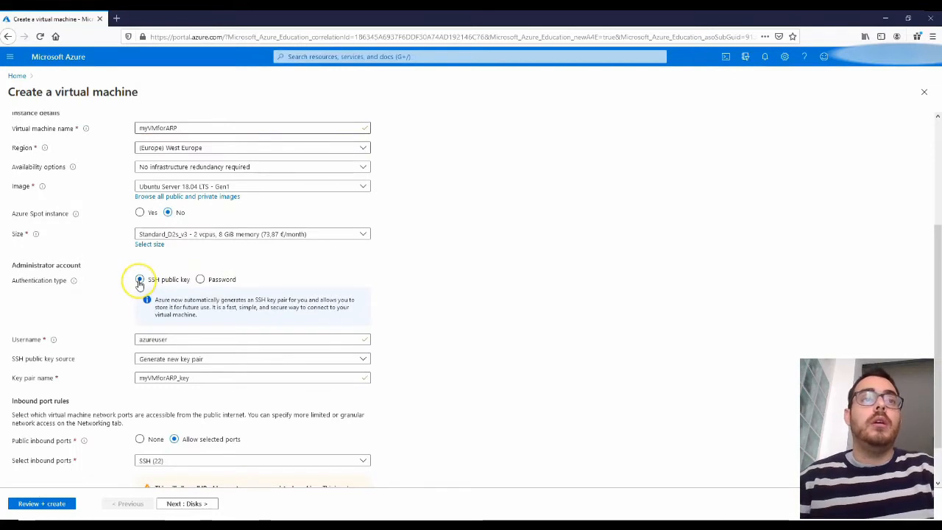
click(199, 280)
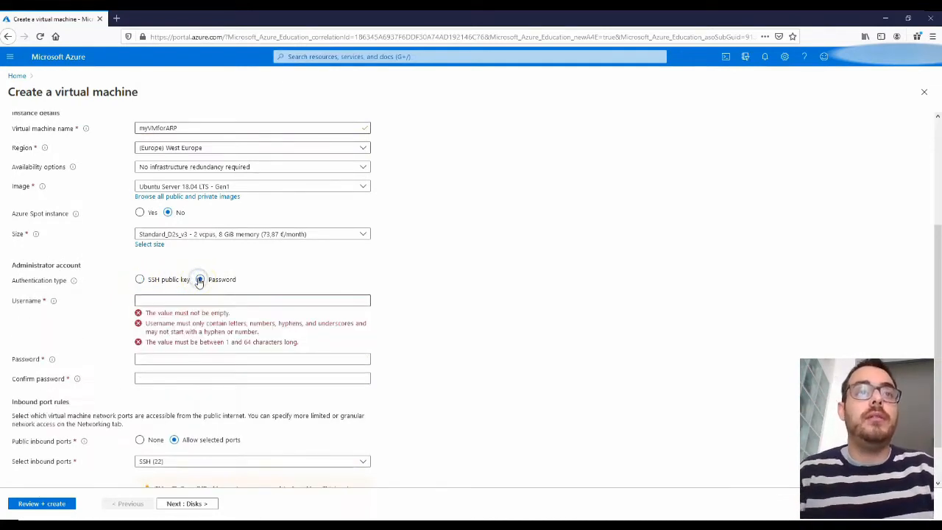
click(178, 301)
text(myusername)
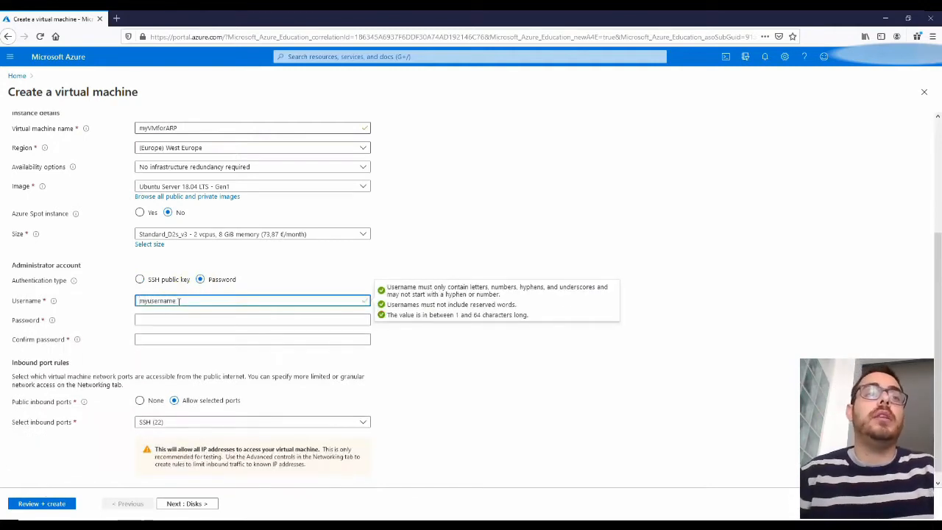
key(Tab)
text(•••••)
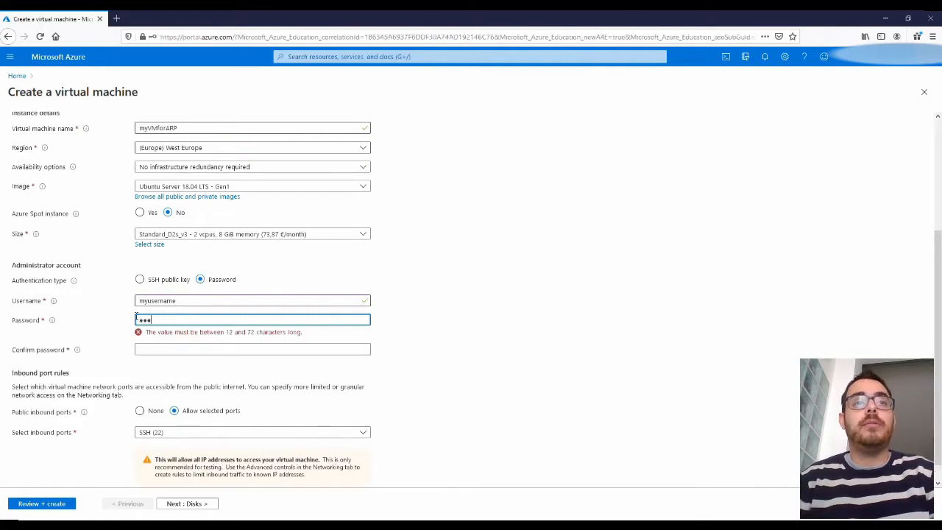
text(•••••)
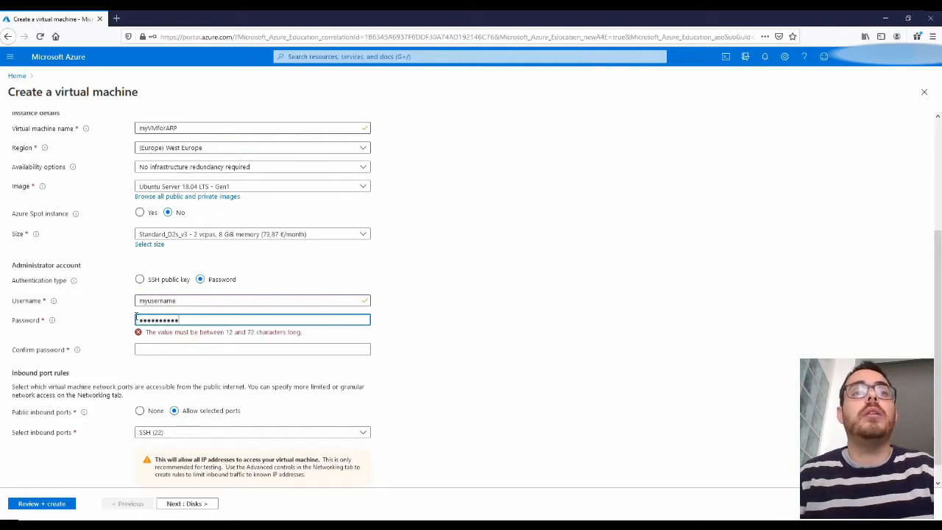
text(••••)
key(Tab)
text(•••)
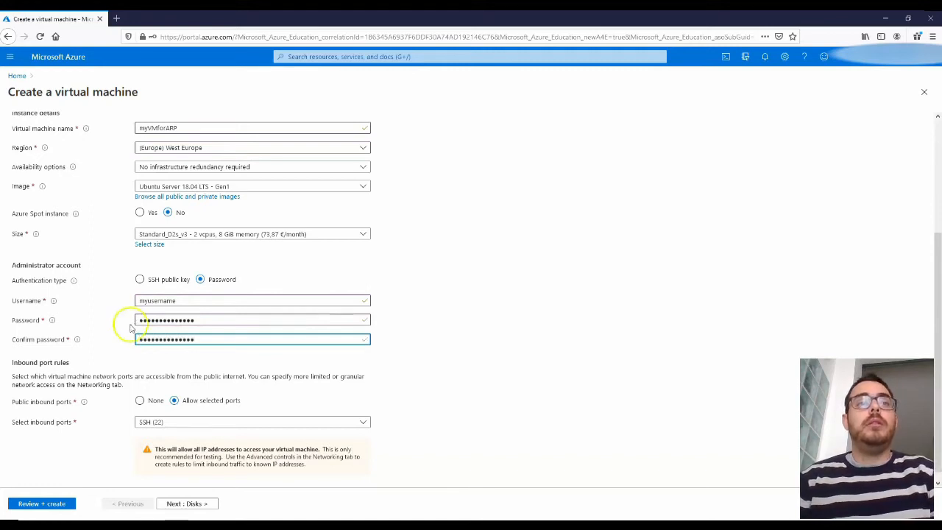
click(106, 362)
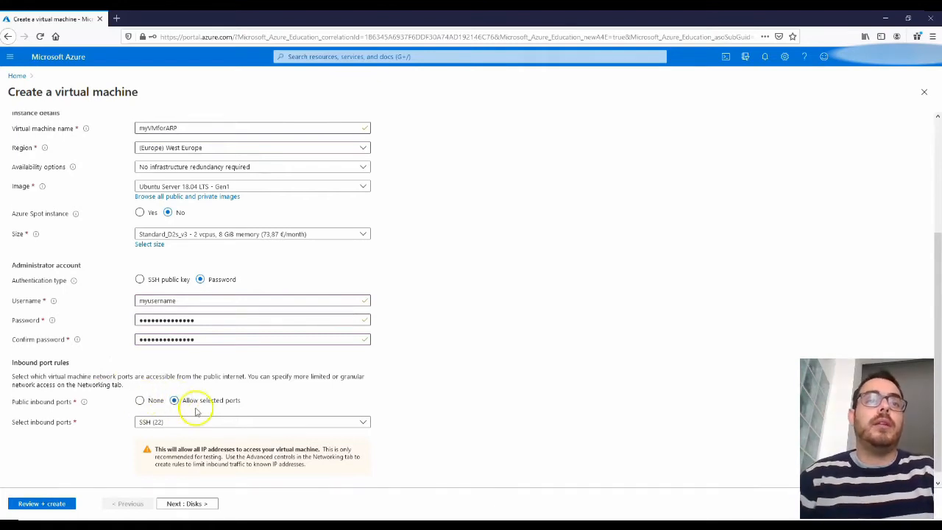
Step: Allow inbound ports HTTP (80) and HTTPS (443) alongside SSH (22)
scroll(184, 405, down, 1)
click(206, 412)
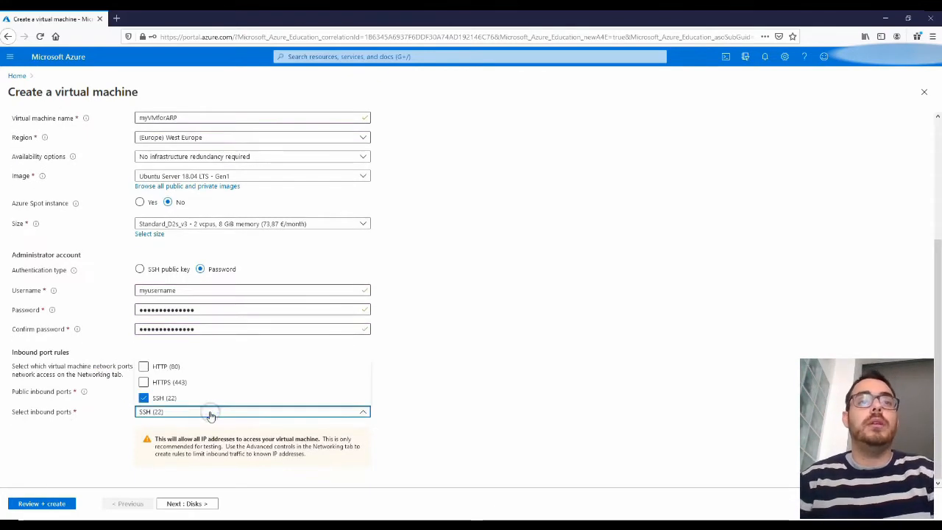
click(143, 382)
scroll(144, 398, up, 1)
click(144, 415)
click(107, 464)
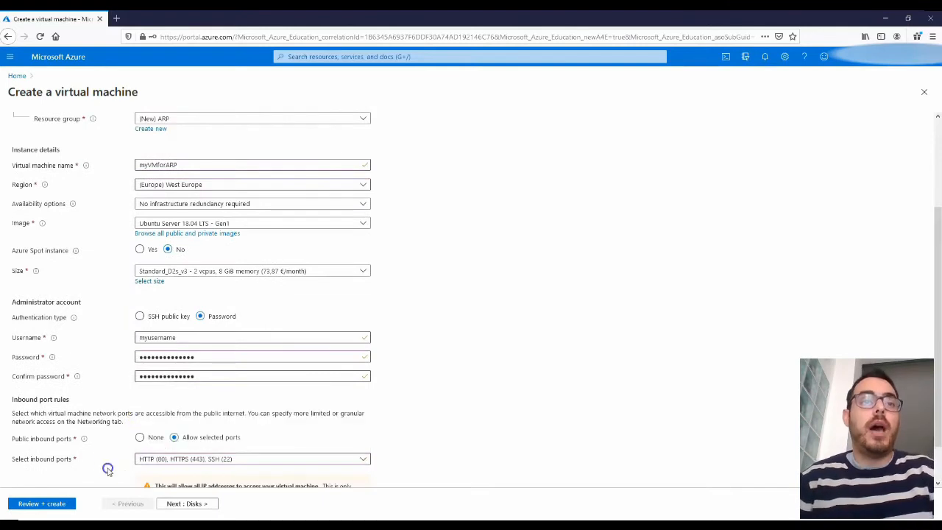
click(245, 471)
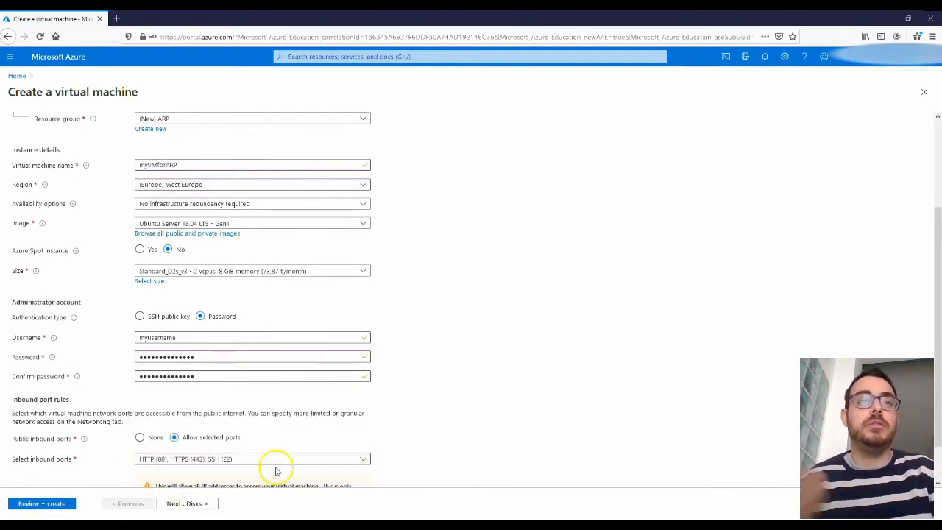
scroll(388, 409, down, 1)
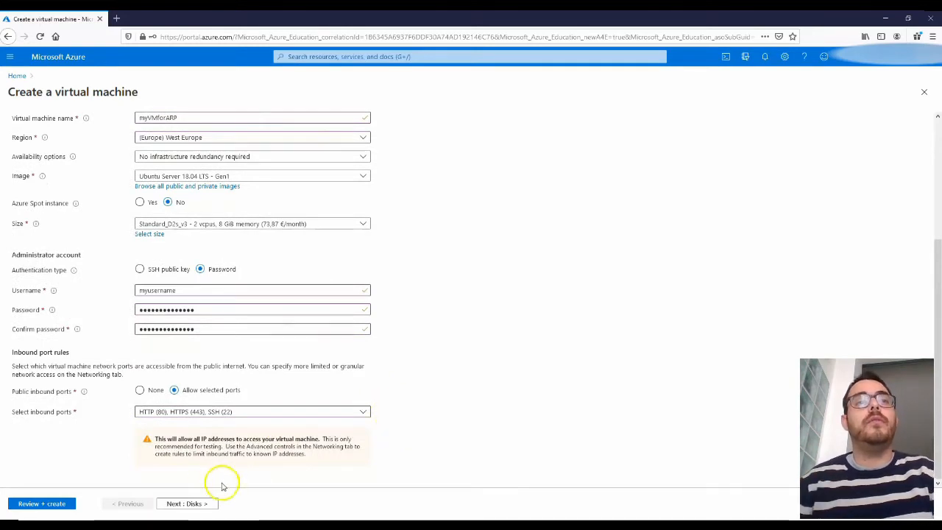
click(187, 504)
Step: Skip through the Networking, Management, Advanced and Tags steps to Review + create
click(188, 504)
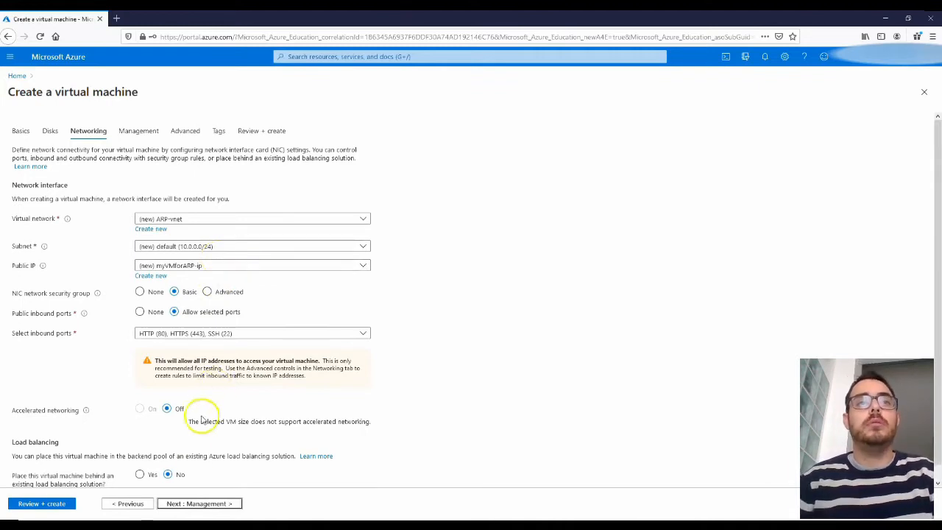
click(199, 504)
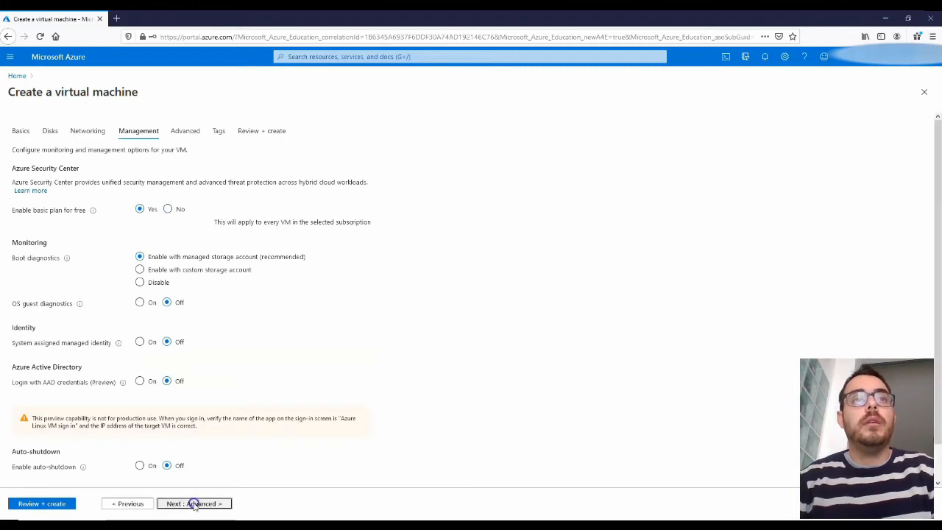
click(194, 506)
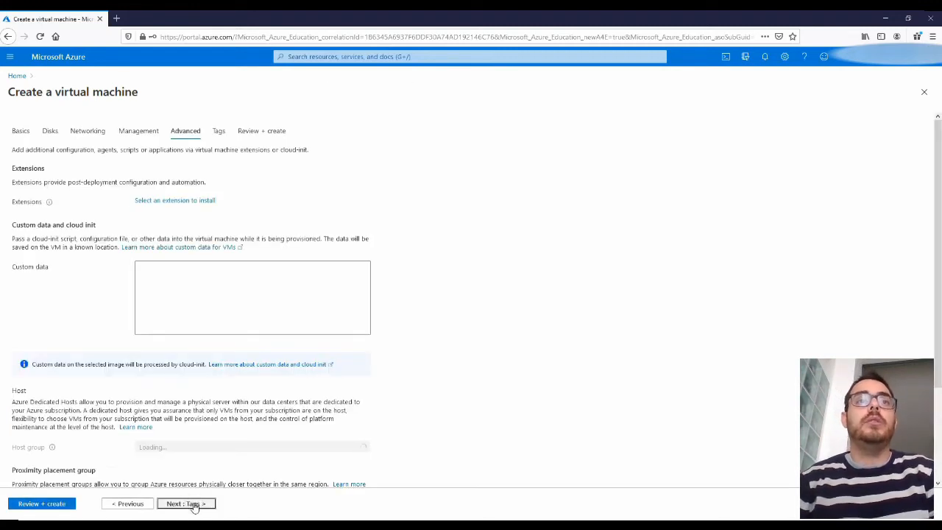
click(194, 505)
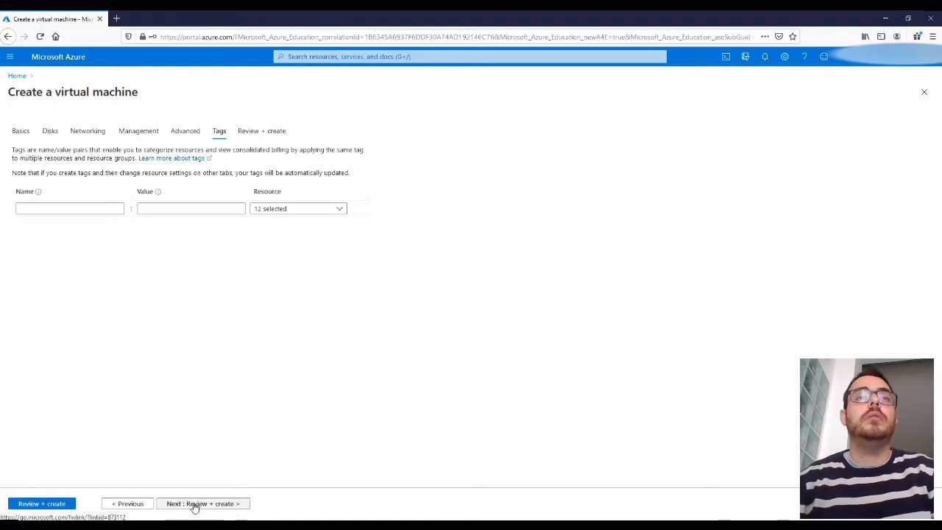
click(194, 505)
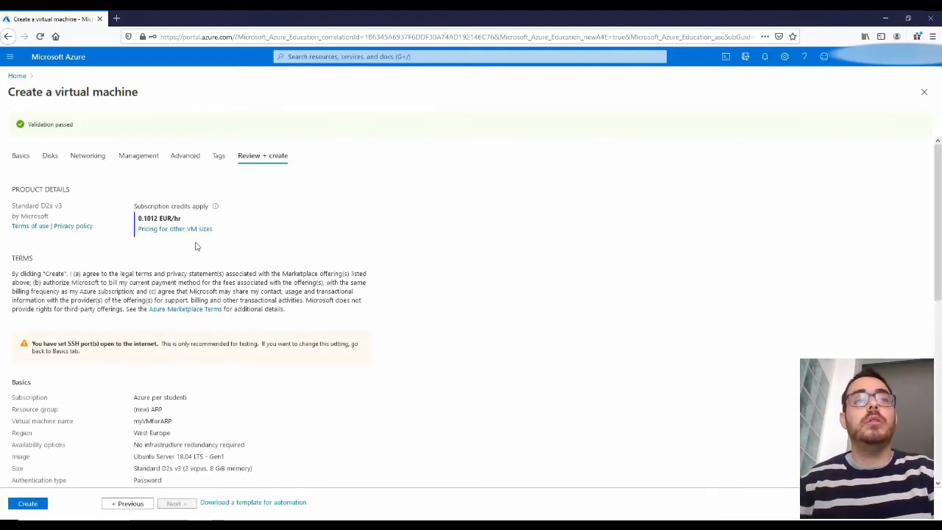
scroll(196, 247, down, 3)
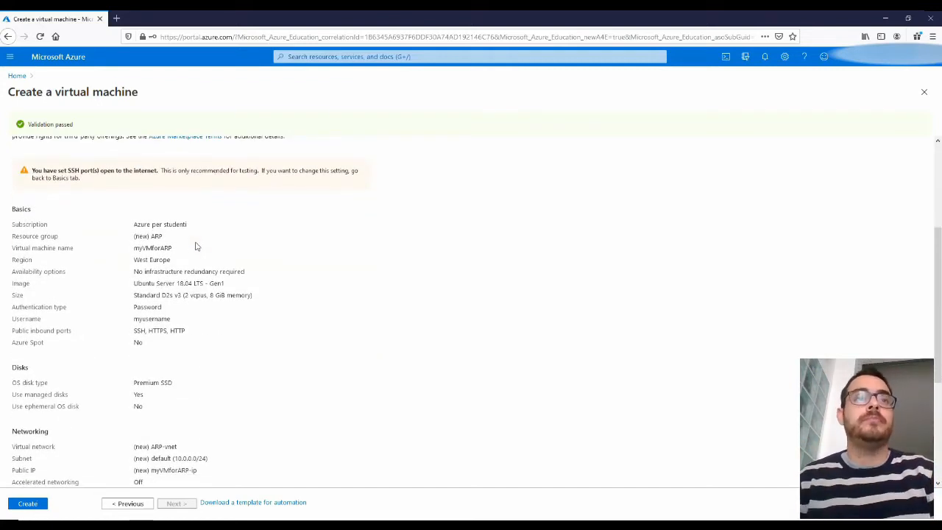
scroll(196, 247, down, 2)
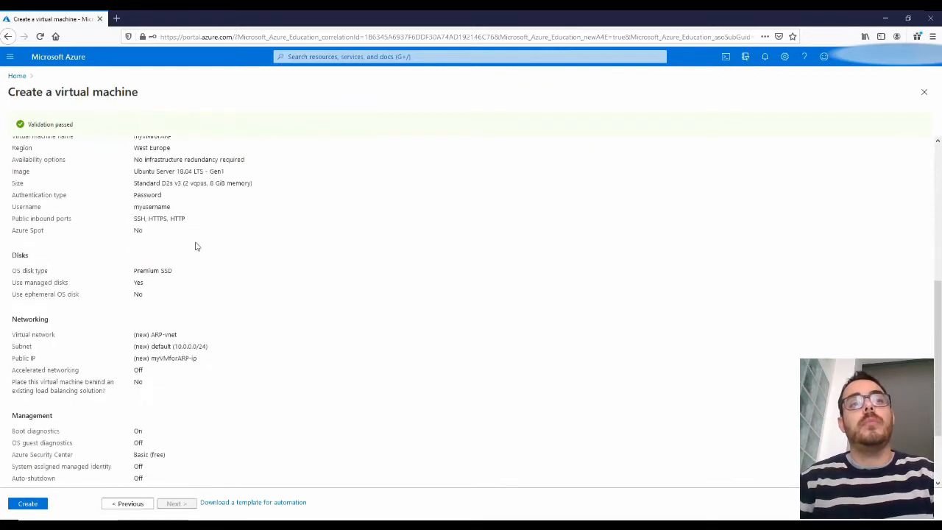
scroll(197, 247, down, 2)
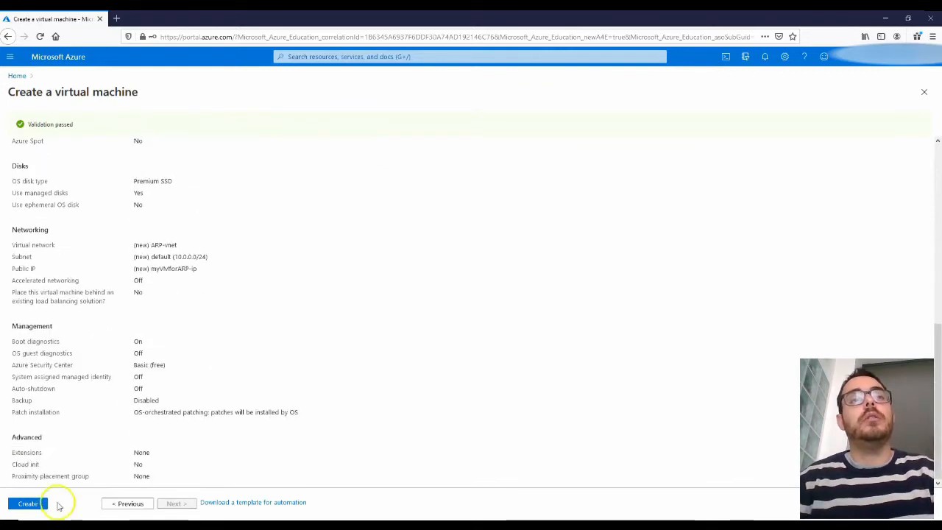
Step: Create the VM and open myVMforARP once deployment succeeds
click(30, 504)
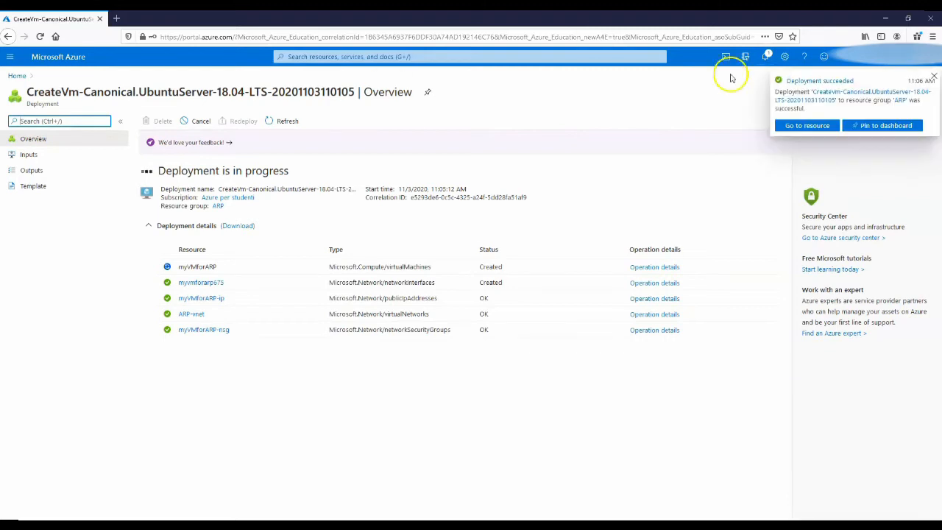
click(813, 126)
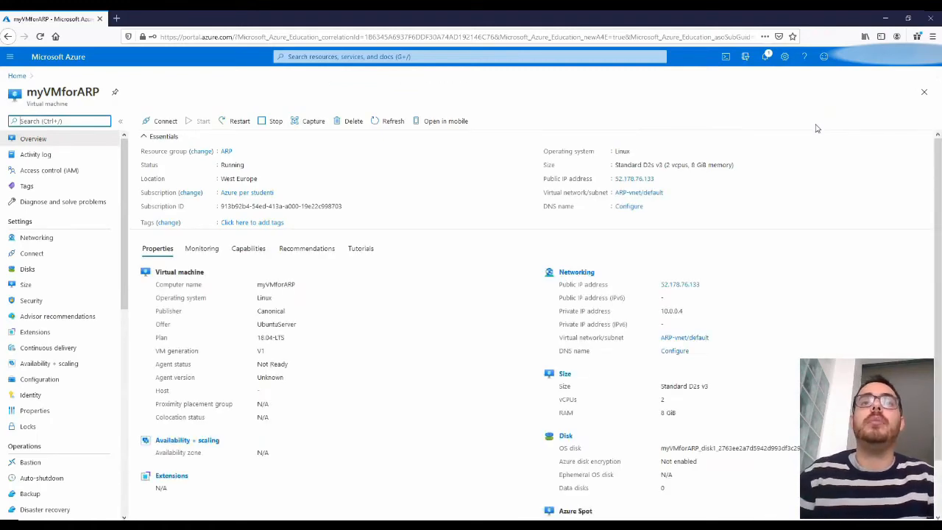
Step: Refresh the overview to show new IP 51.144.132.61 and open the VM's Networking page
mouse_move(638, 181)
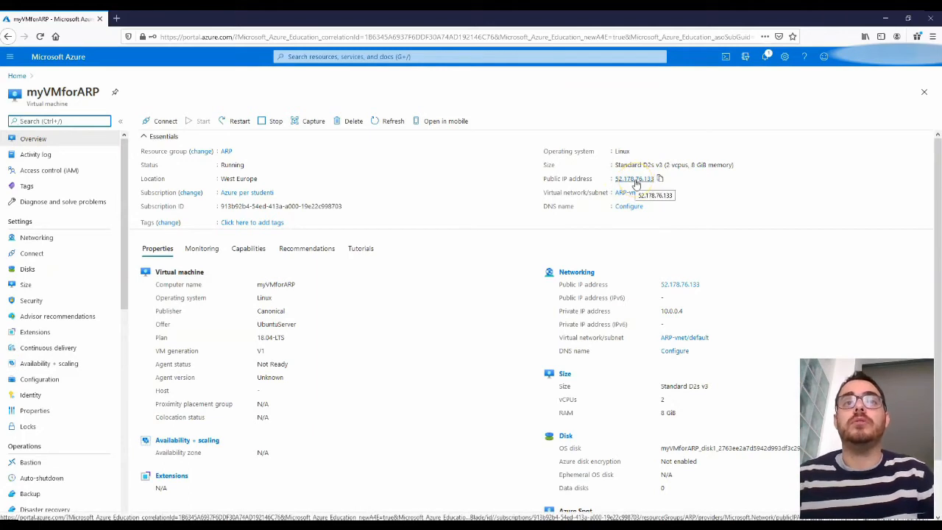
click(394, 120)
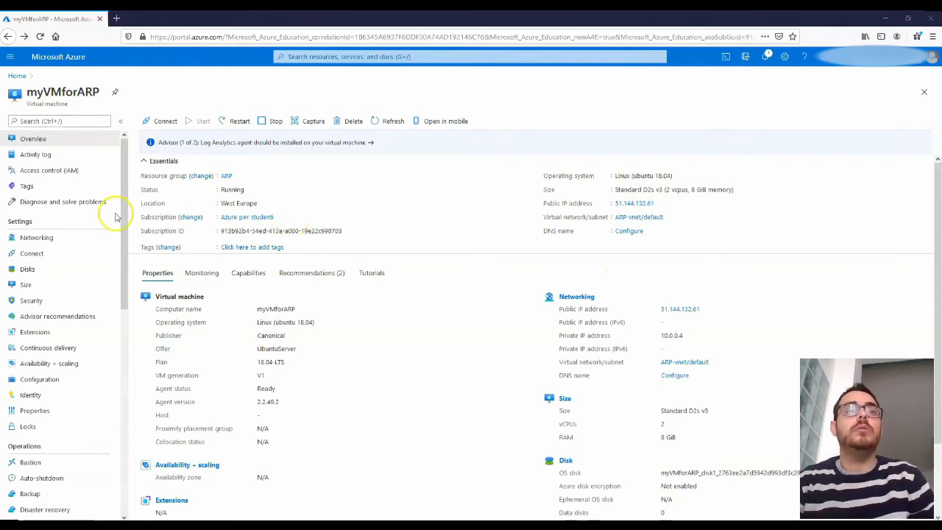
click(33, 237)
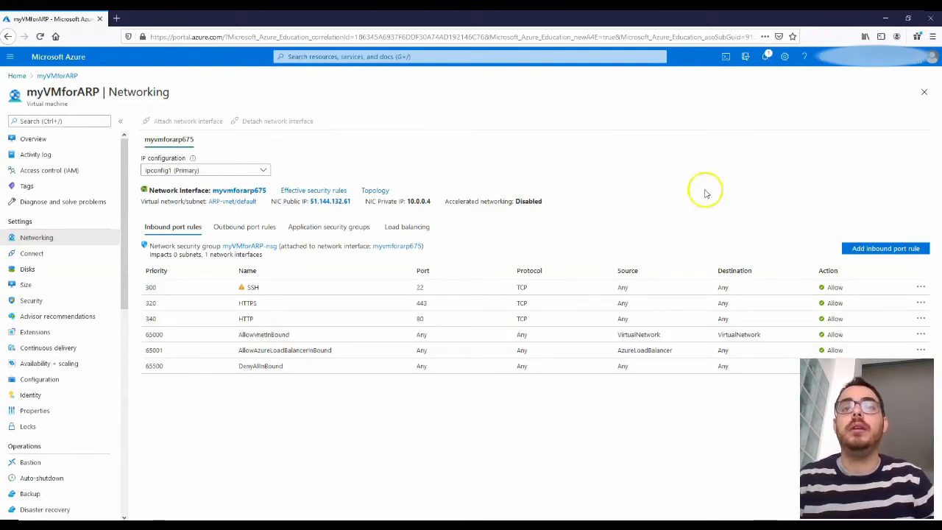
Step: Start a new inbound rule allowing TCP traffic on destination port 5000
click(901, 249)
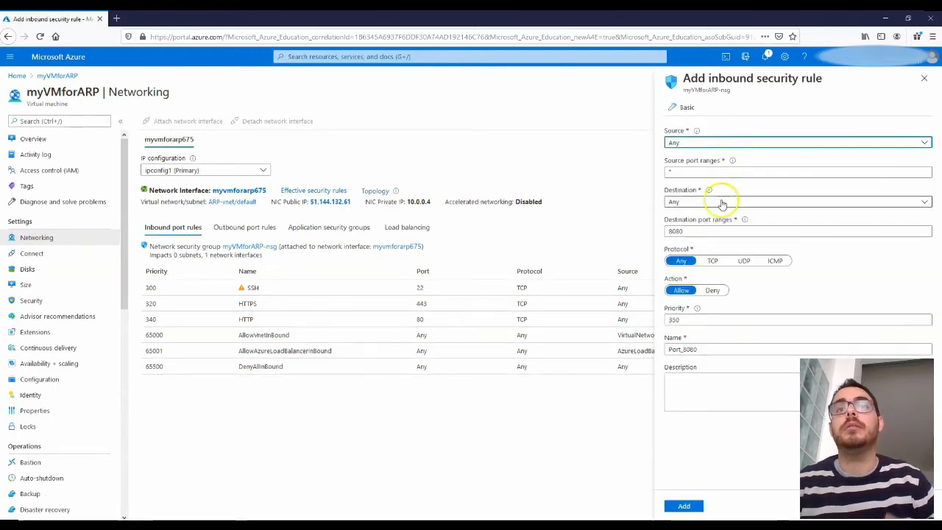
click(712, 262)
drag(692, 231, 642, 220)
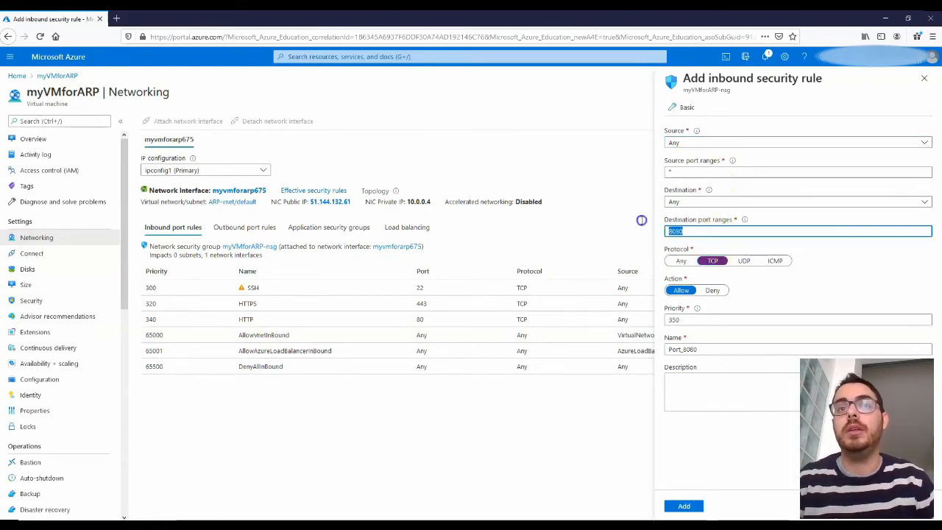
text(5000)
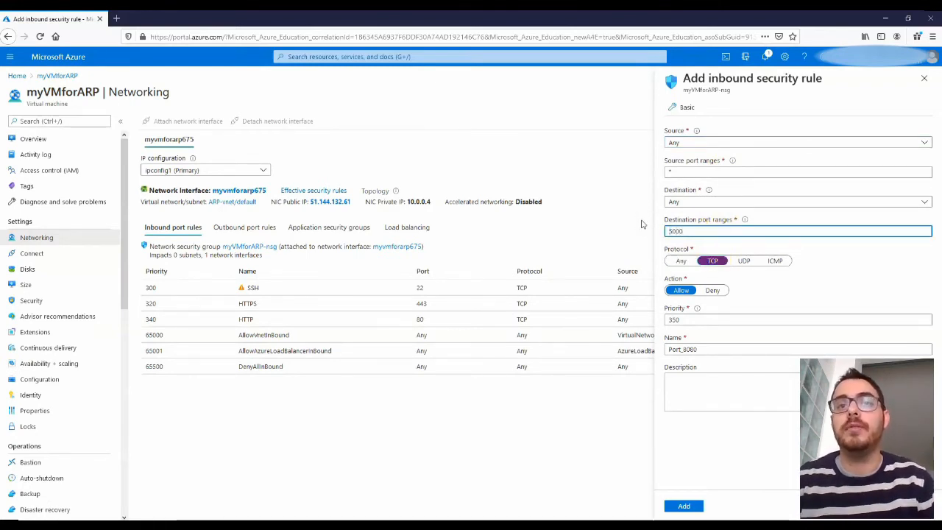
Step: Name the rule ARP_port, describe it as 'Port used for the ARP course', and add it
click(708, 348)
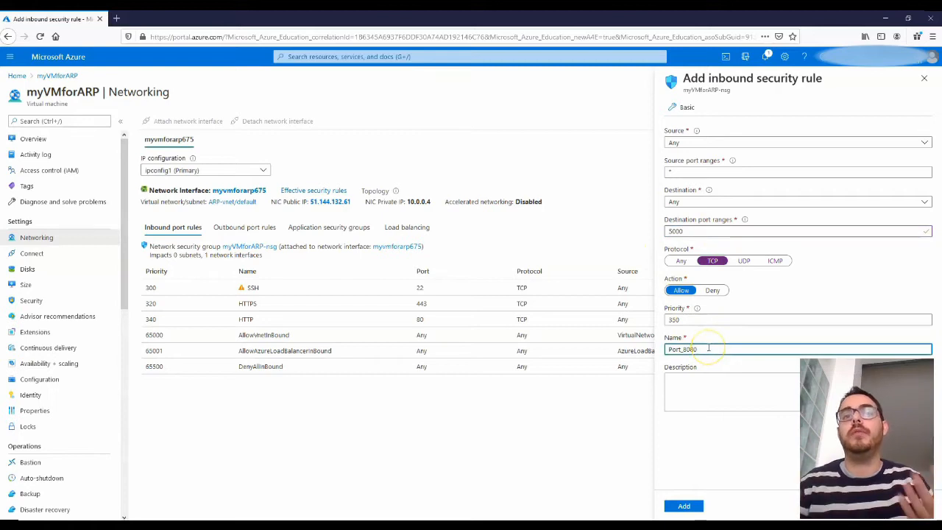
key(BackSpace)
key(BackSpace)
key(BackSpace)
key(BackSpace)
key(BackSpace)
key(BackSpace)
key(BackSpace)
key(BackSpace)
key(BackSpace)
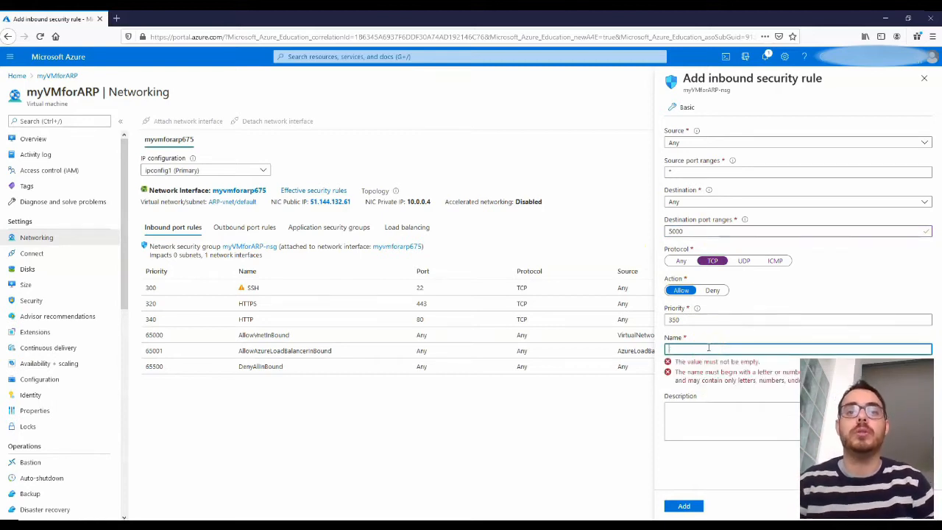
text(ARP_o)
text(ort)
key(Tab)
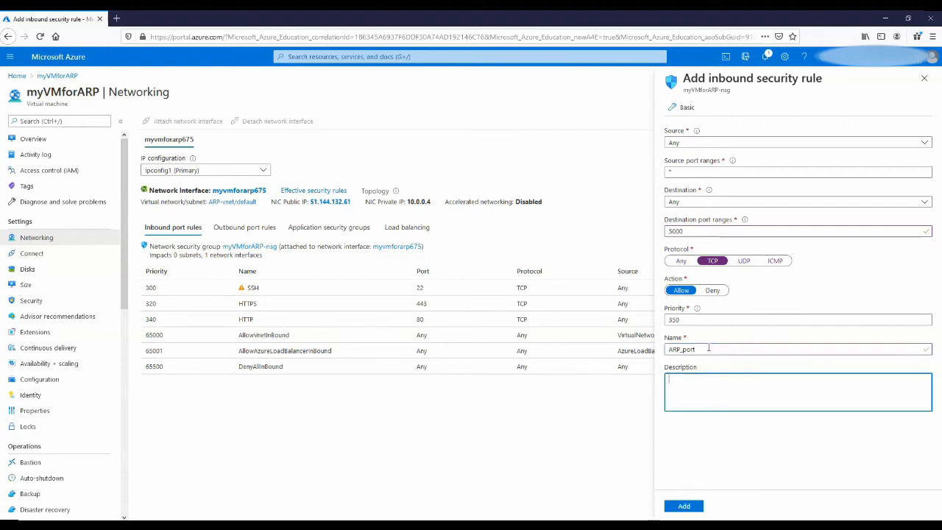
text(Port used for the ARP course)
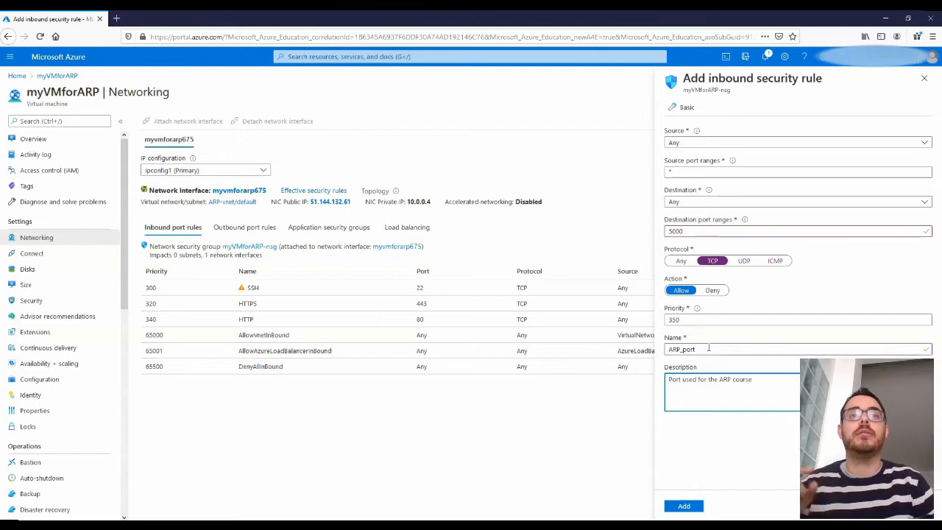
click(691, 506)
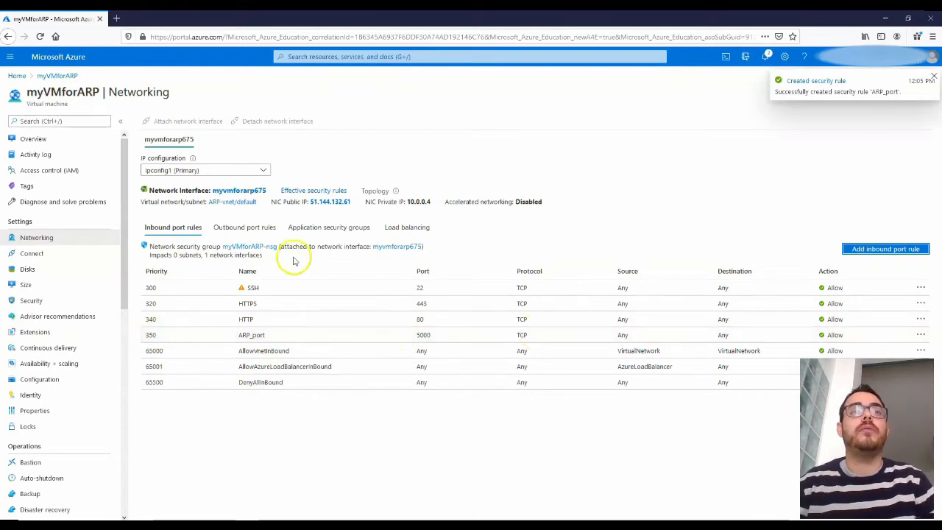
click(33, 140)
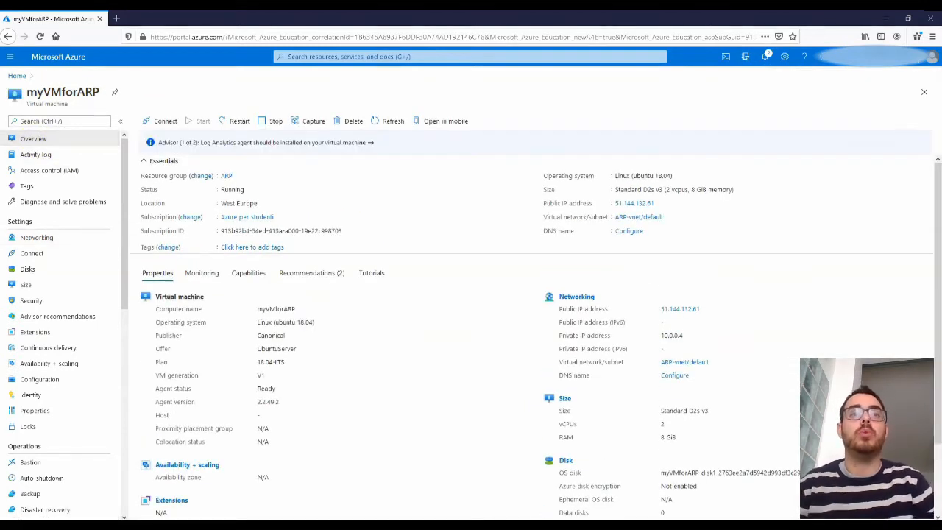
Step: SSH from PowerShell into the VM at 51.144.132.61, accepting the host key and logging in
drag(0, 94, 537, 287)
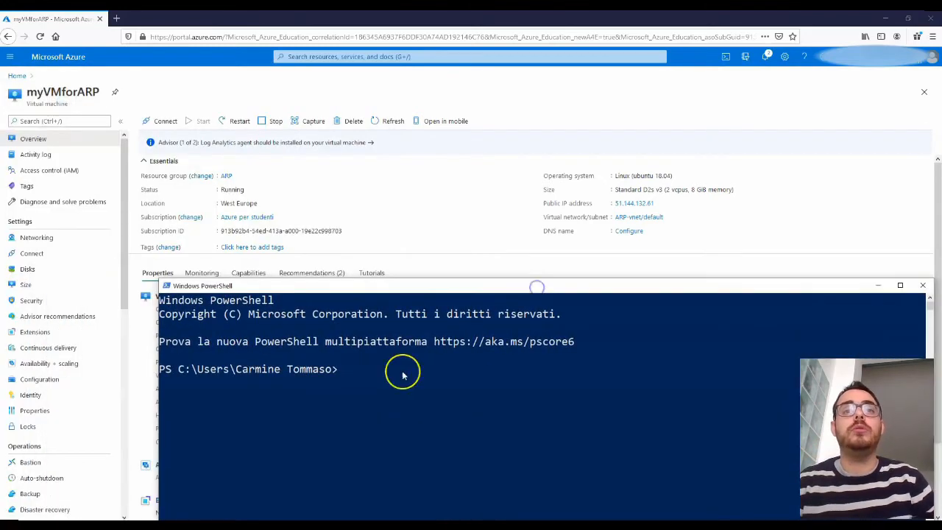
text(ssh myusername@)
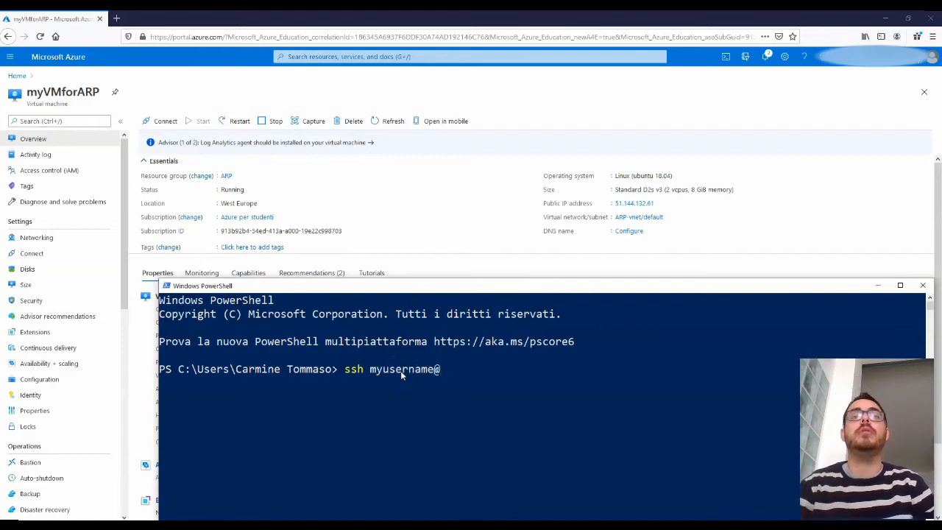
text(51.144.)
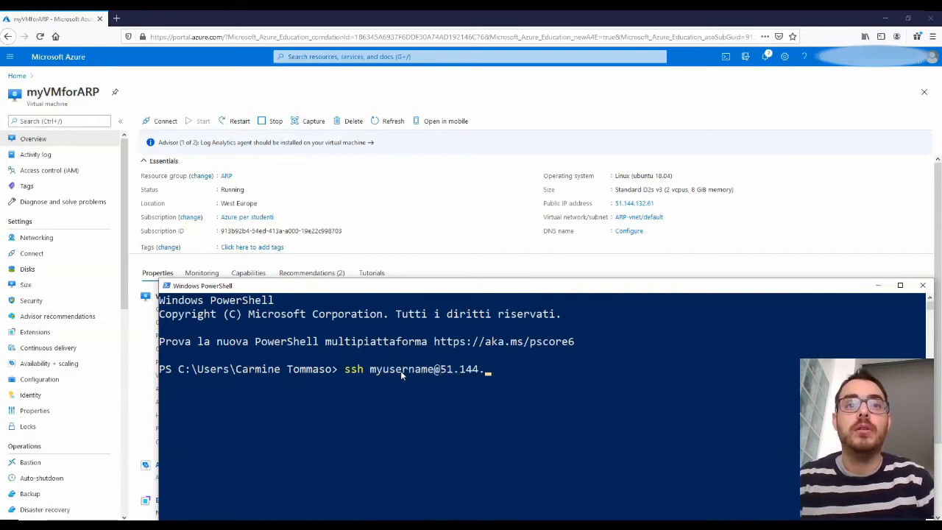
text(132.61)
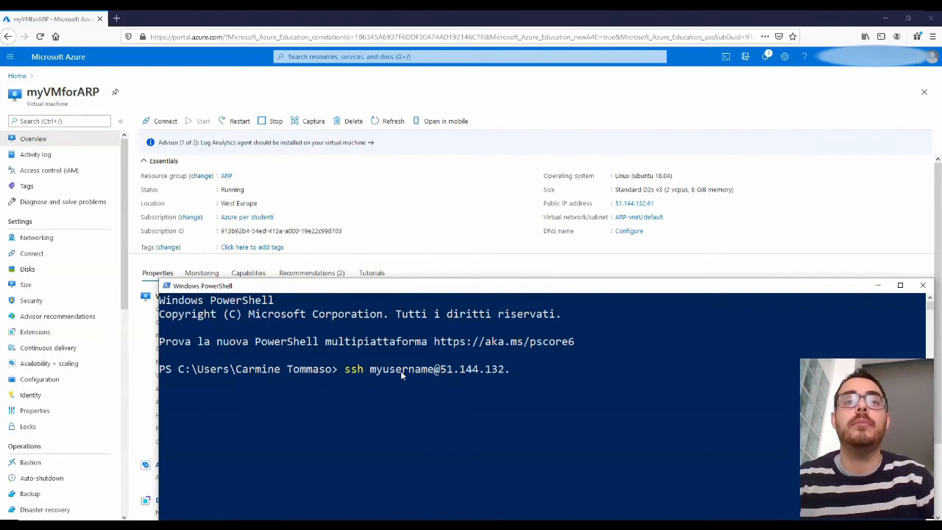
key(Return)
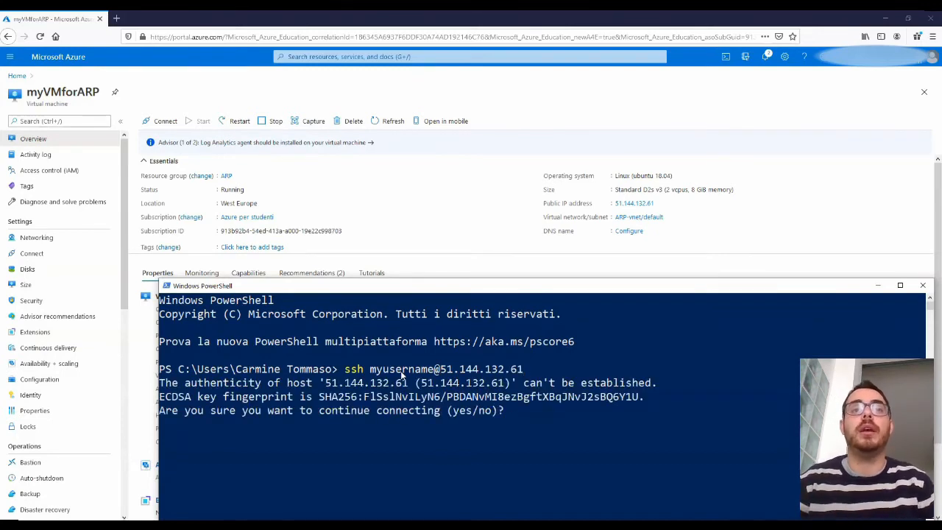
text(yes)
key(Return)
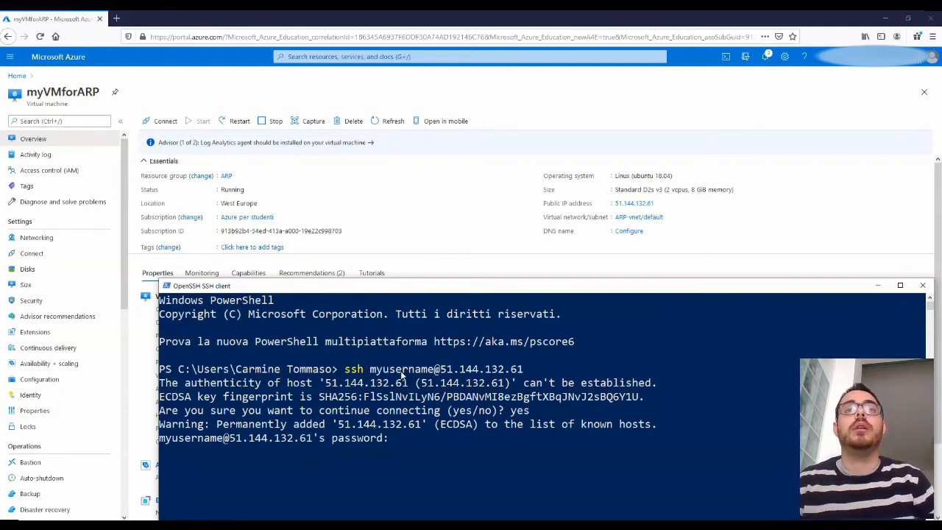
key(Return)
Step: Review the SSH welcome message, minimize the console and bring up the PuTTY configuration window
click(438, 290)
drag(437, 289, 403, 33)
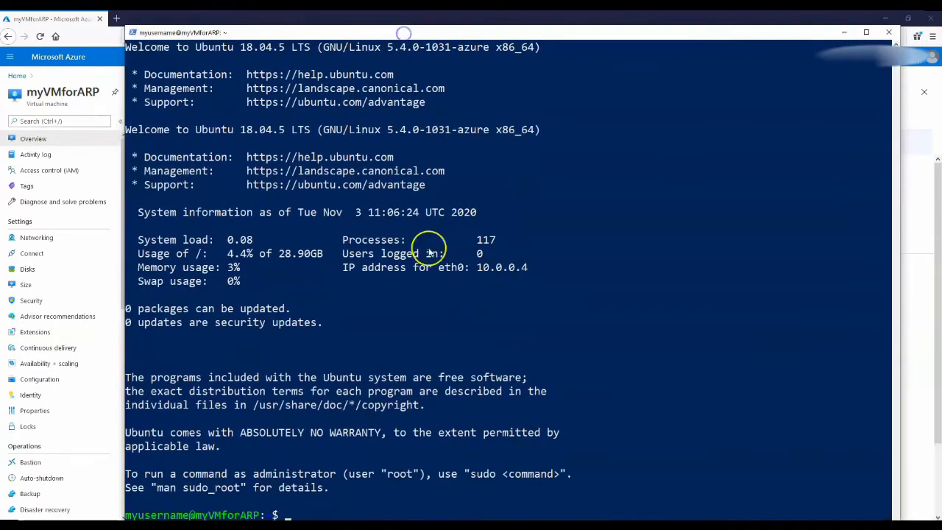
scroll(430, 253, down, 4)
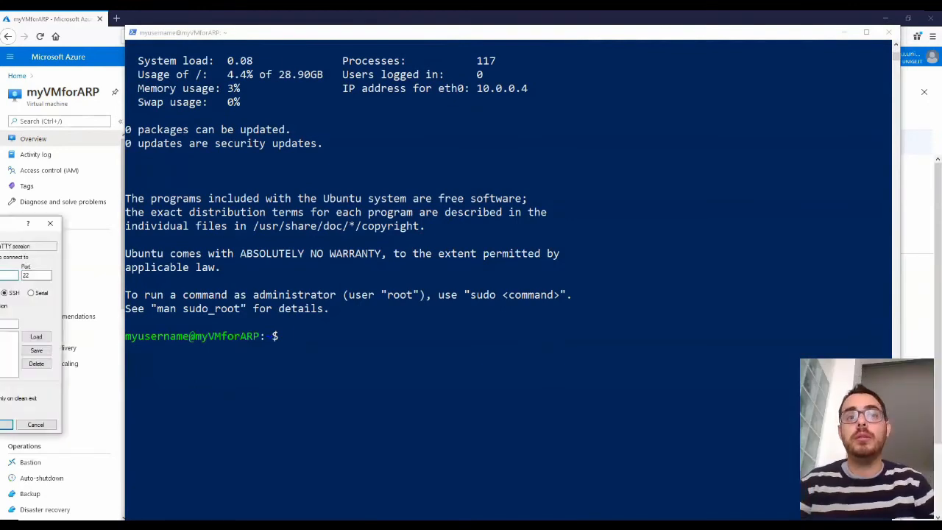
drag(2, 220, 456, 253)
click(847, 32)
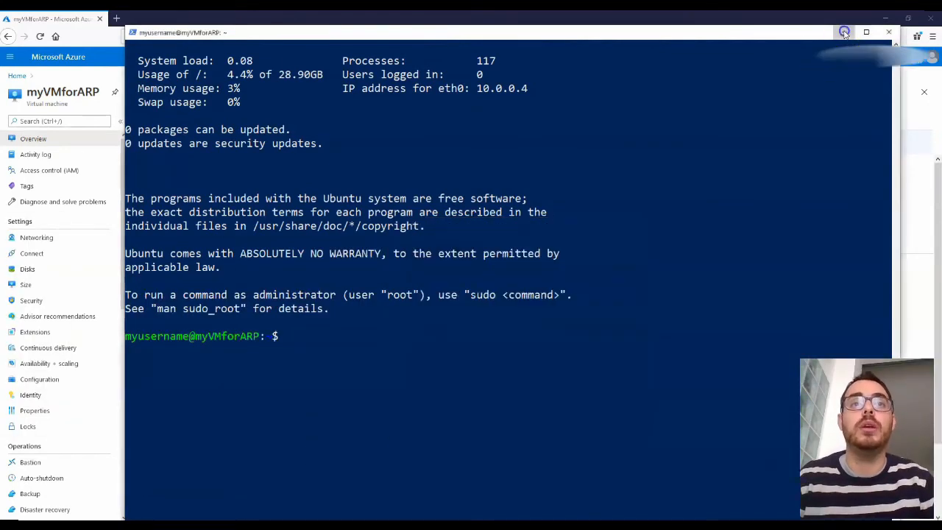
drag(555, 224, 497, 262)
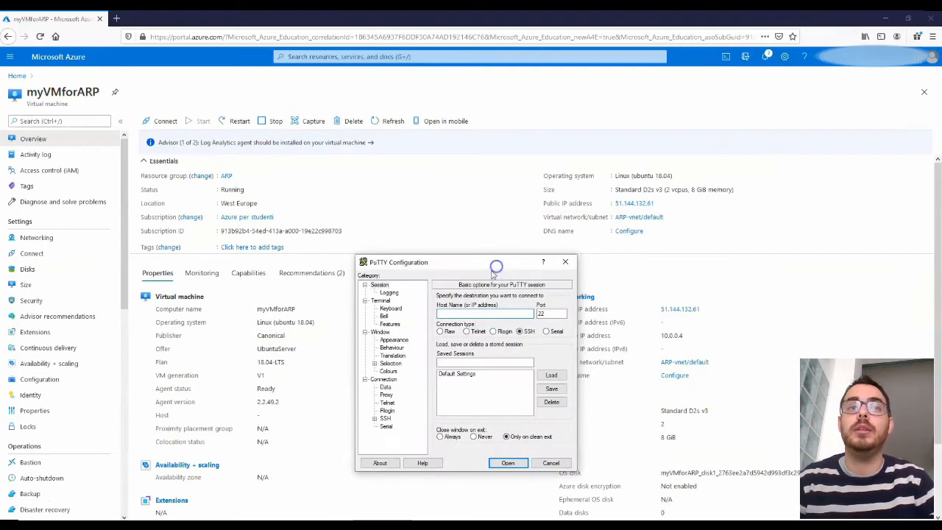
Step: Connect PuTTY to 51.144.132.61, trust the host key, and log in with the VM user name and password
text(51.144.132.61)
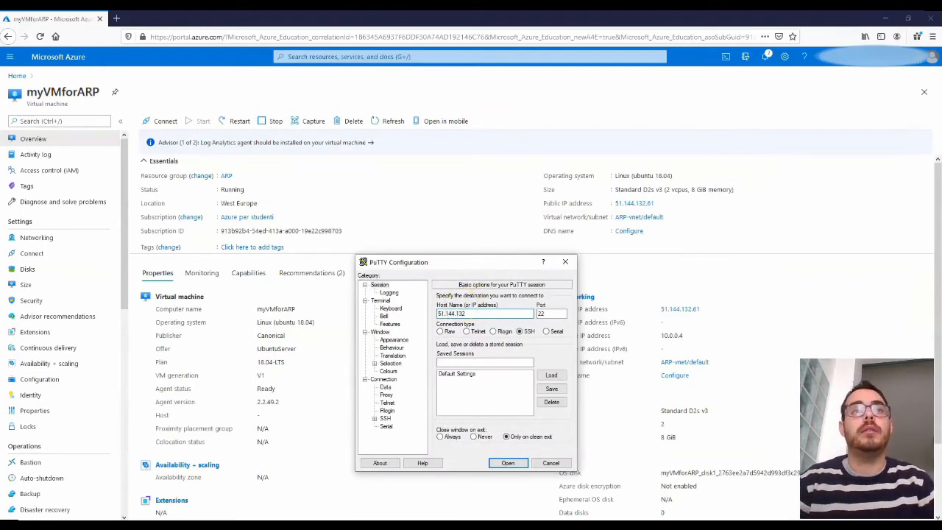
click(507, 463)
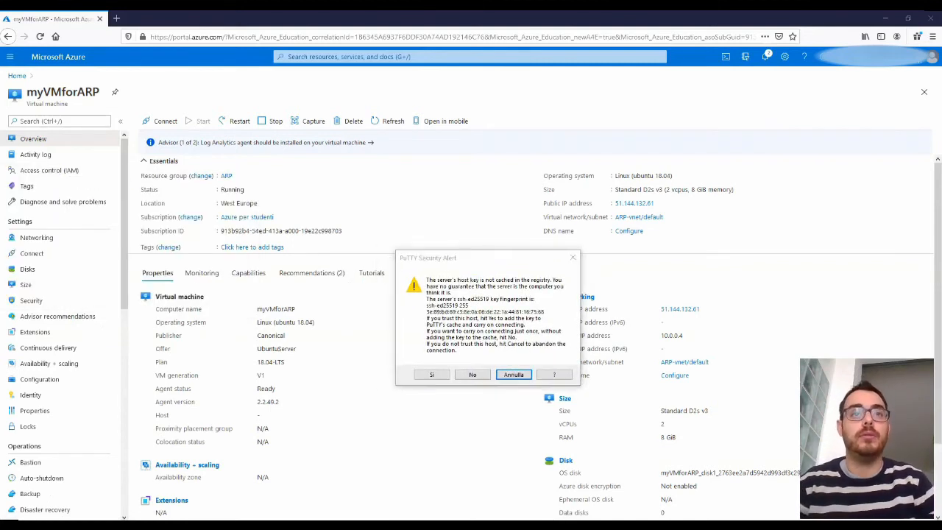
click(433, 375)
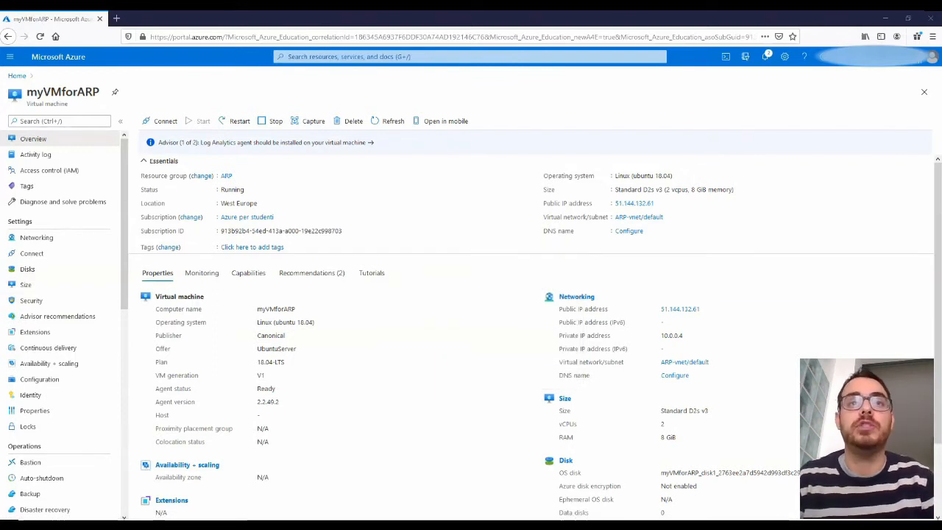
text(myusername)
key(Return)
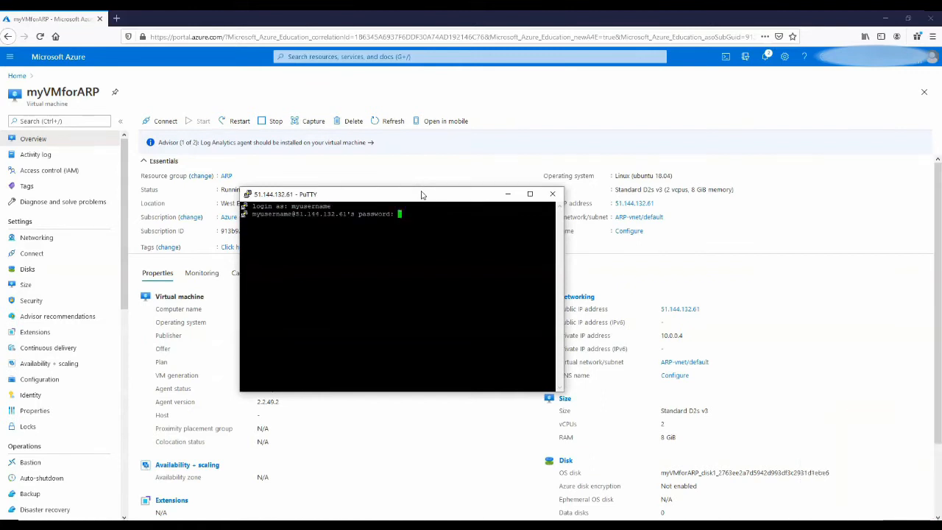
key(Return)
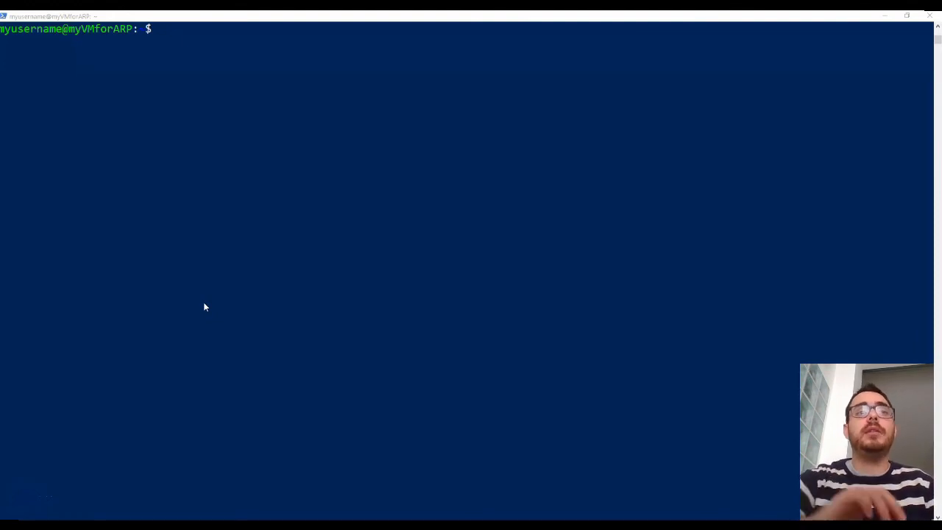
Step: Run nc -k -l 5000 > socket.out on the VM and switch over to SocketTest
click(204, 307)
text(nc -k )
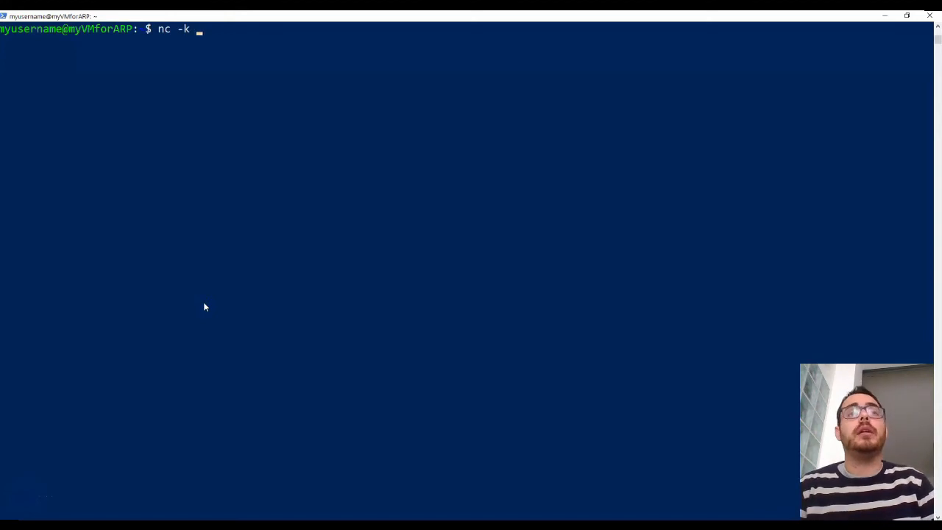
text(-l 5000 )
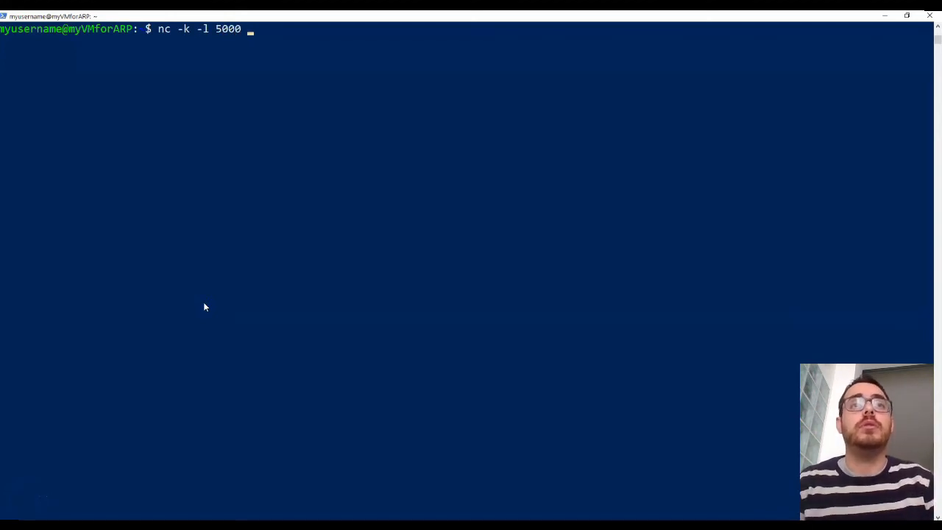
text(> socket.out)
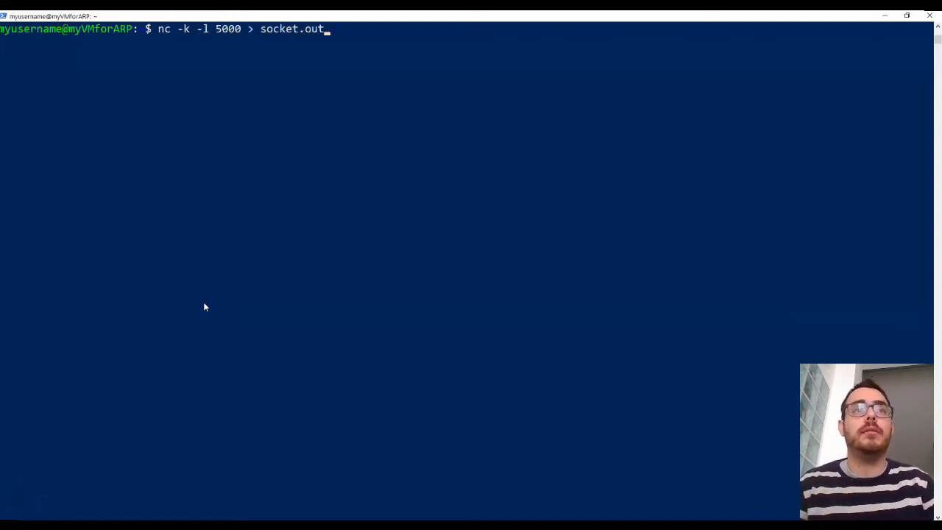
key(Return)
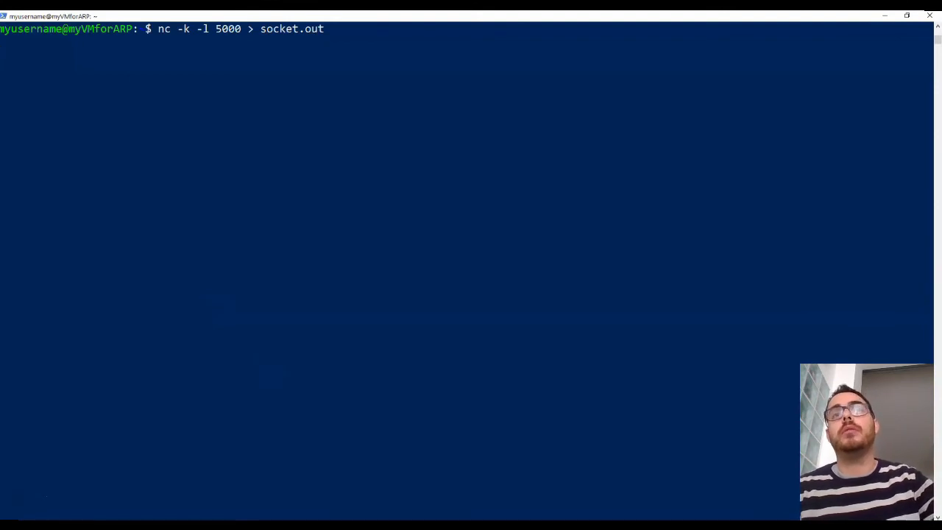
key(alt+Tab)
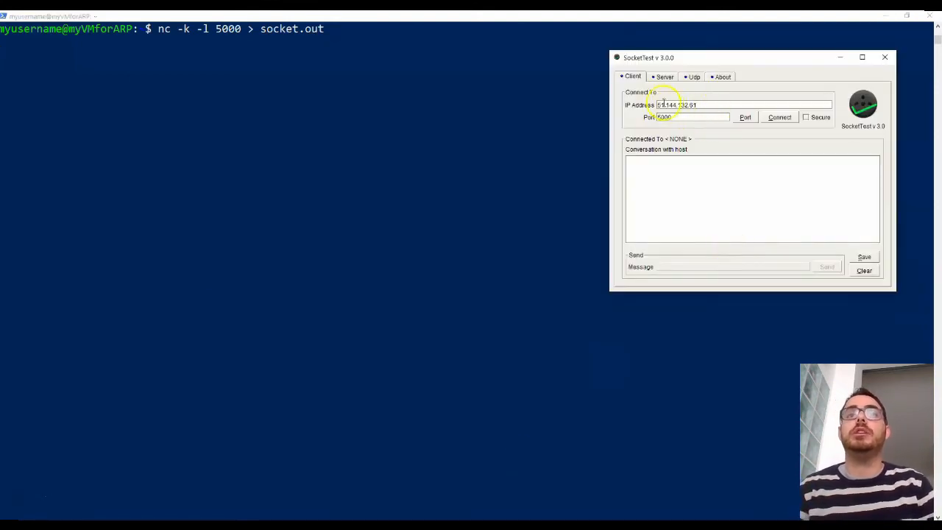
Step: Check the VM's IP in the portal and connect SocketTest to 51.144.132.61 on port 5000
drag(714, 104, 651, 103)
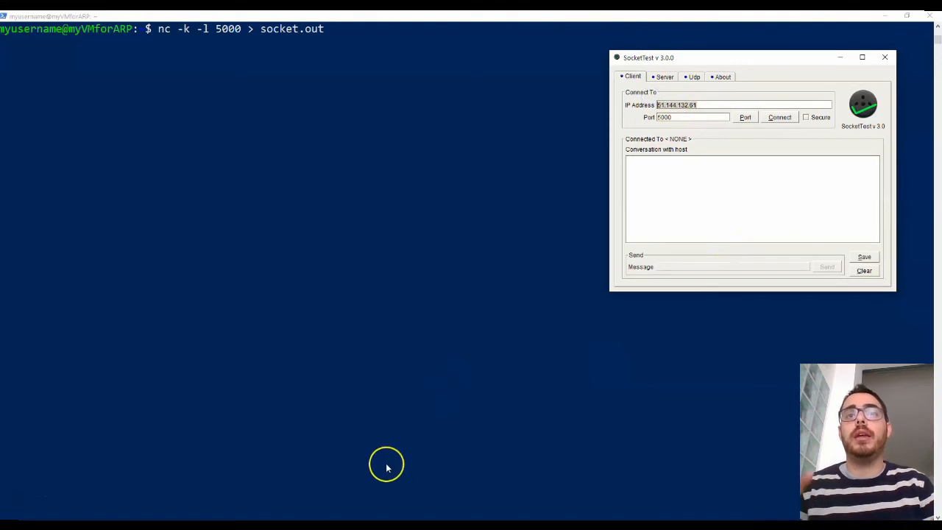
key(alt+Tab)
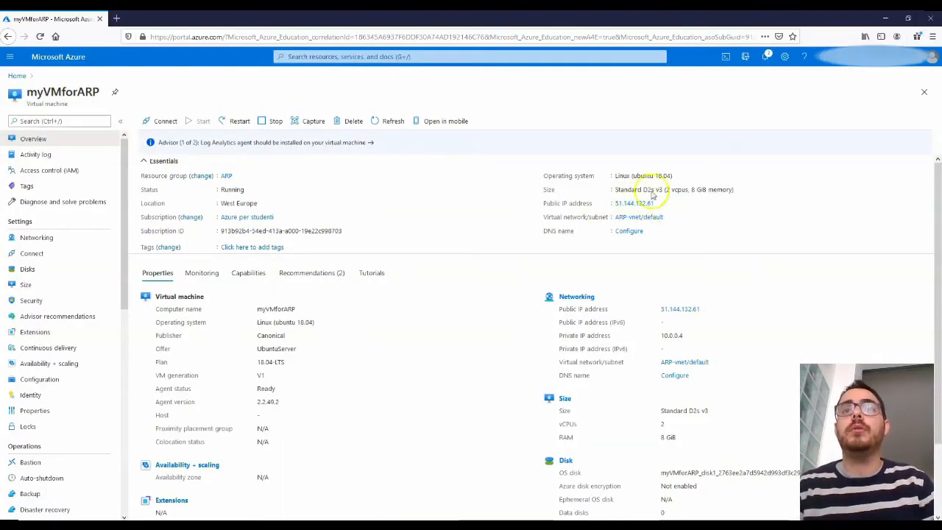
click(885, 18)
click(779, 120)
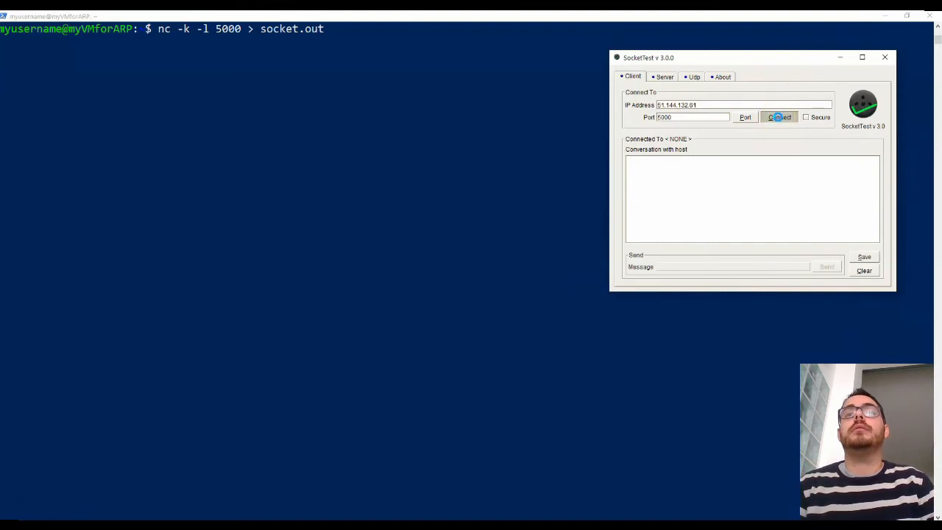
click(780, 117)
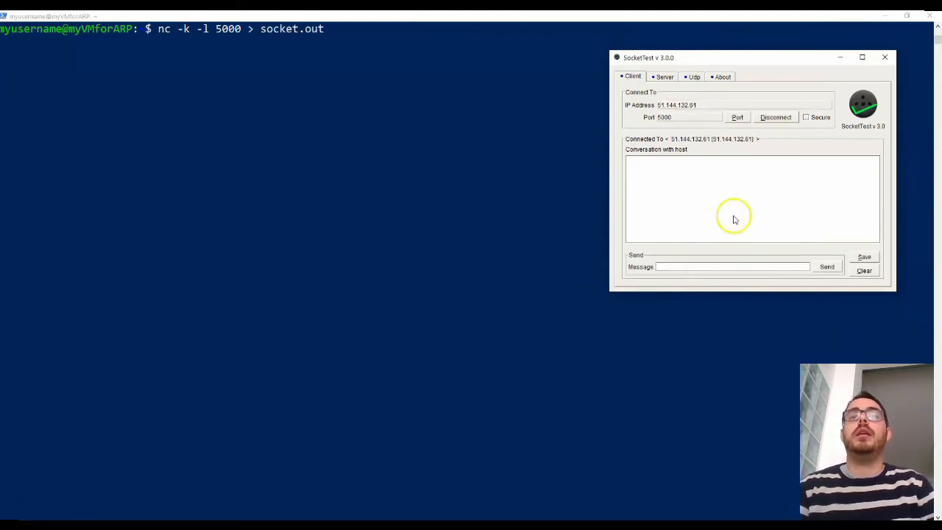
Step: Send the messages 'hello!' and 'how are you?' to the VM
click(706, 267)
text(hello!)
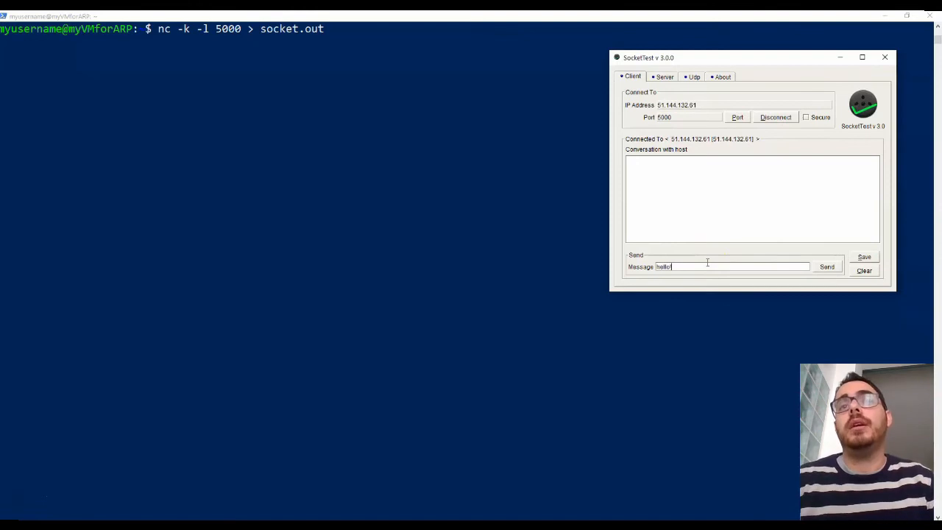
click(828, 267)
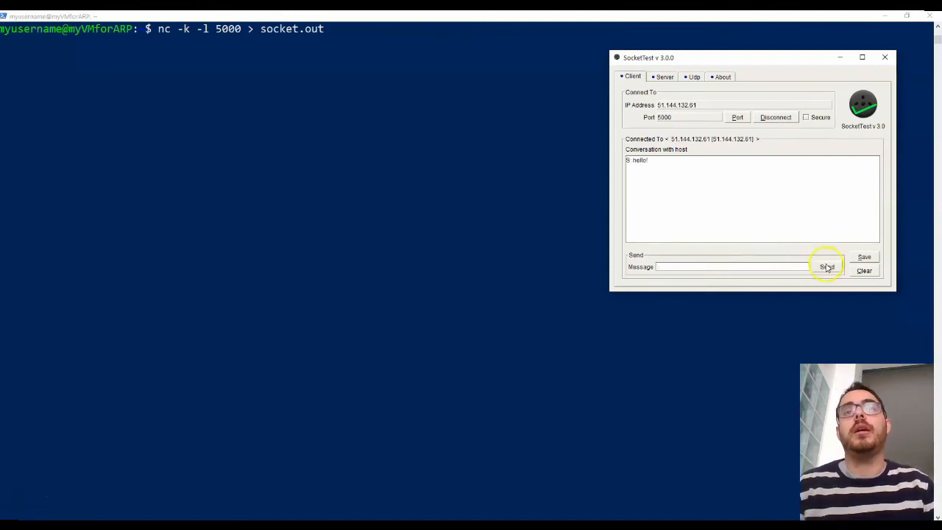
text(how are you?)
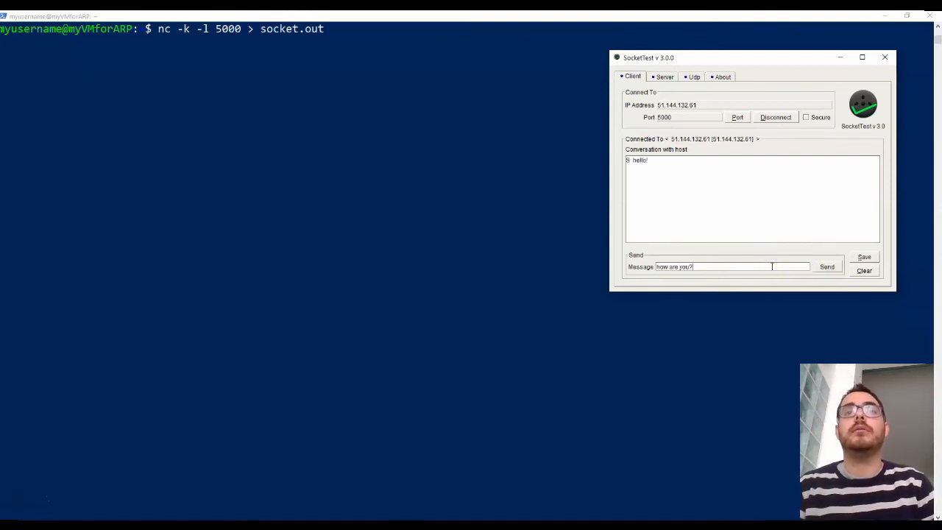
click(827, 266)
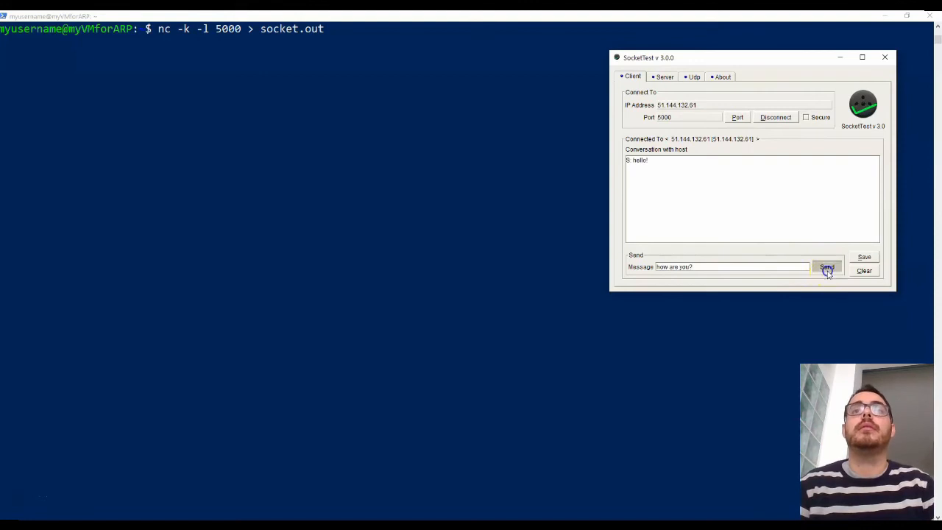
Step: Disconnect SocketTest, stop netcat with Ctrl+C, and open socket.out in vi on the VM
click(777, 118)
click(339, 148)
key(ctrl+c)
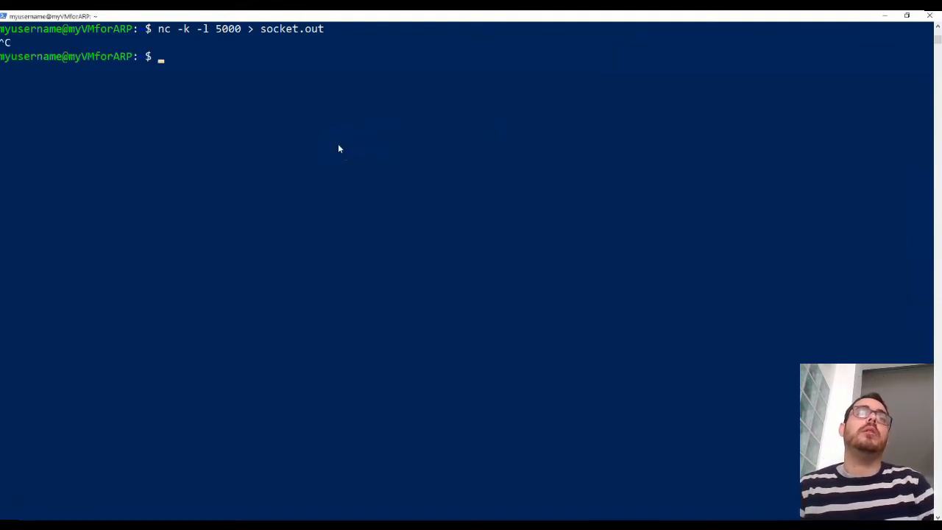
text(vi socket.out)
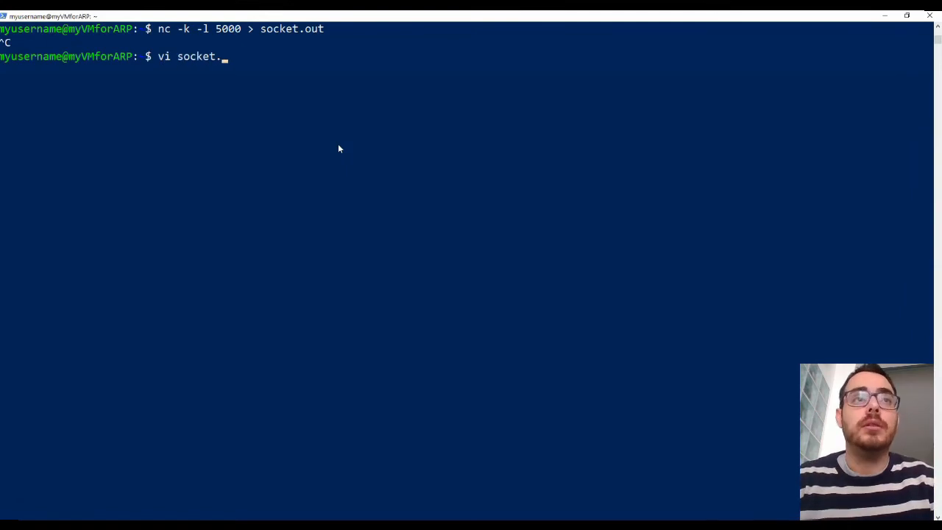
key(Return)
click(337, 118)
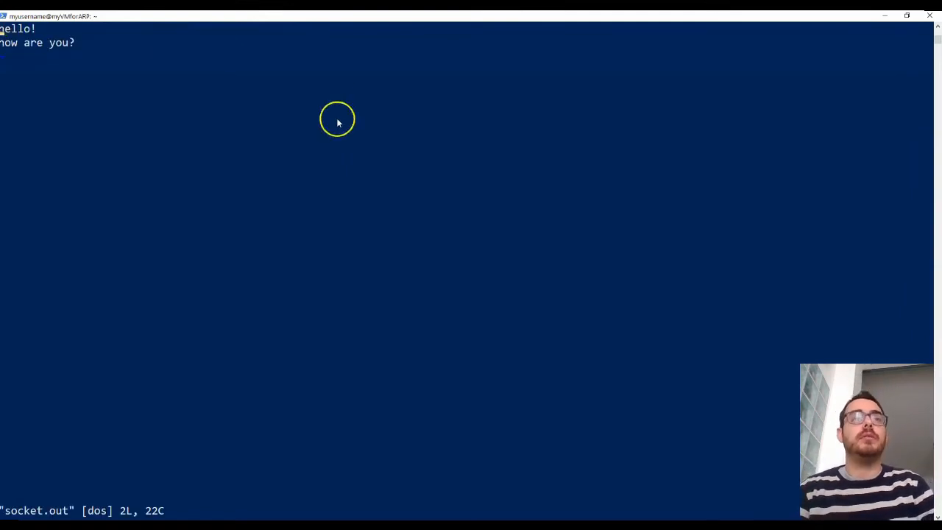
drag(309, 17, 358, 35)
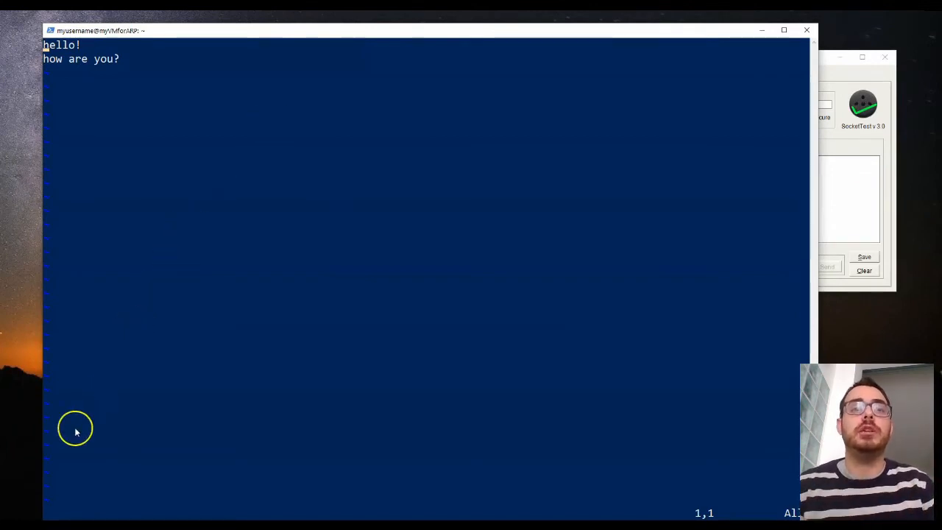
Step: Stop myVMforARP from its overview page without reserving the public IP
mouse_move(416, 519)
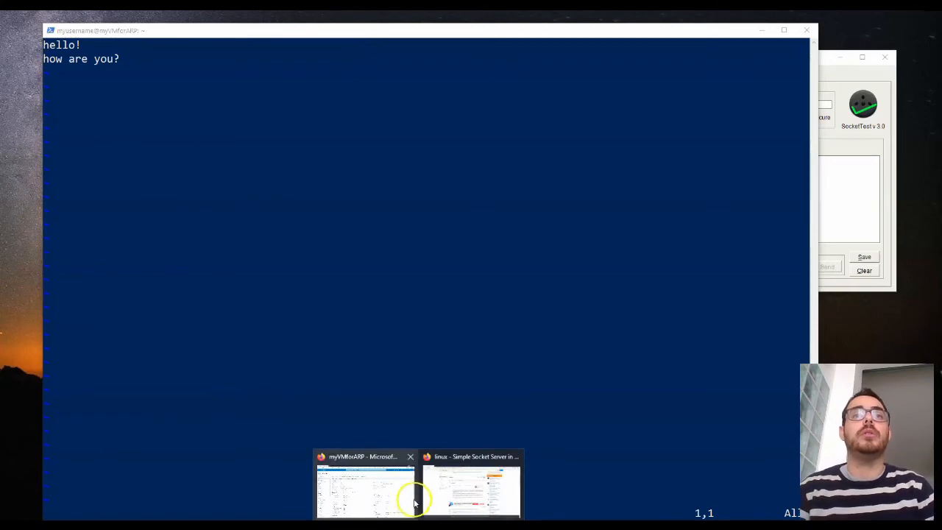
click(387, 484)
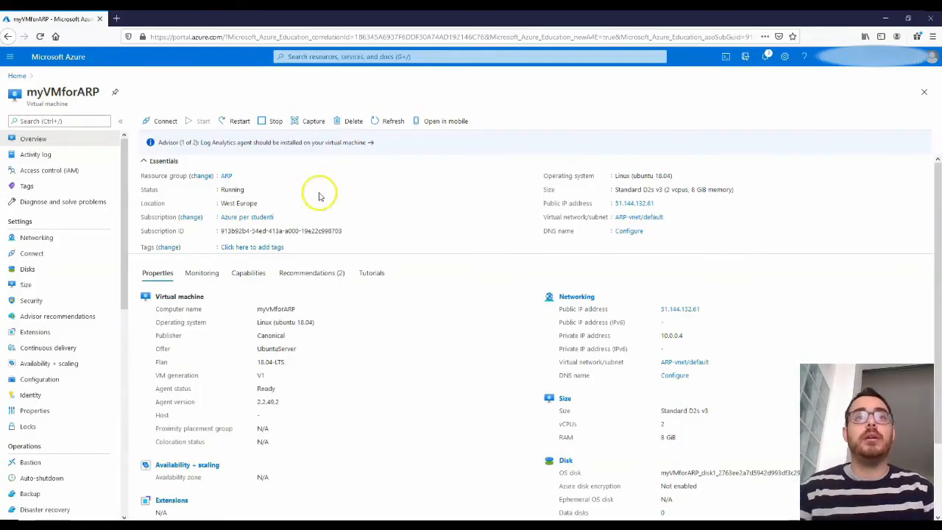
click(268, 122)
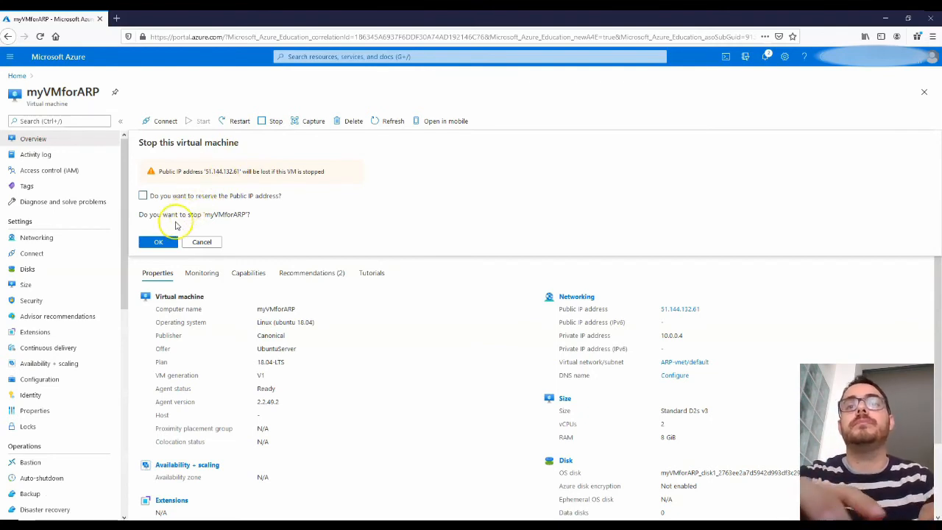
click(163, 243)
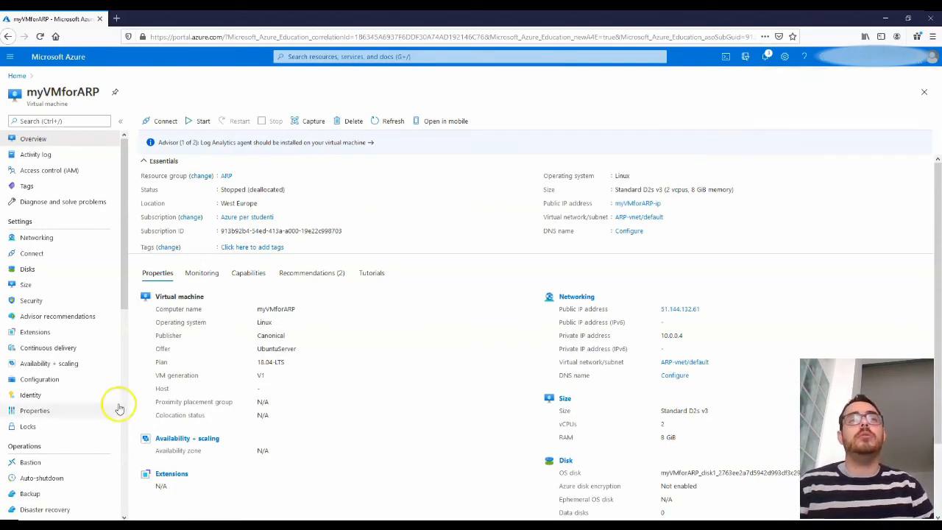
Step: Go to portal.azure.com, open myVMforARP and start it, getting the new IP 20.67.93.106
click(162, 36)
text(portal.azure.com/)
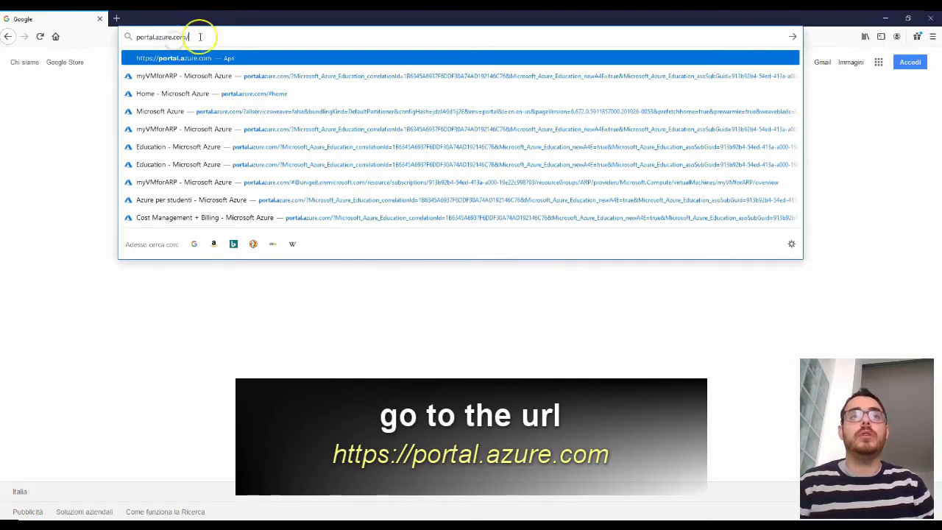
key(Return)
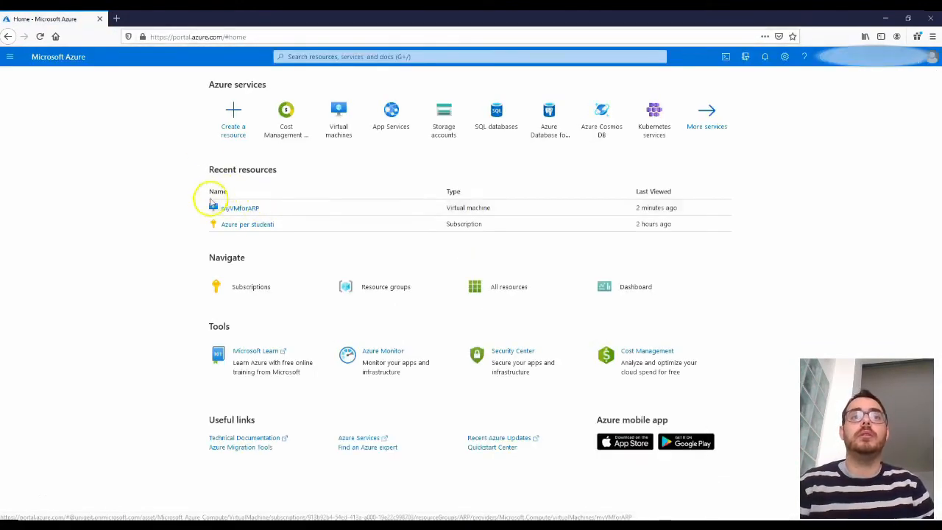
click(242, 206)
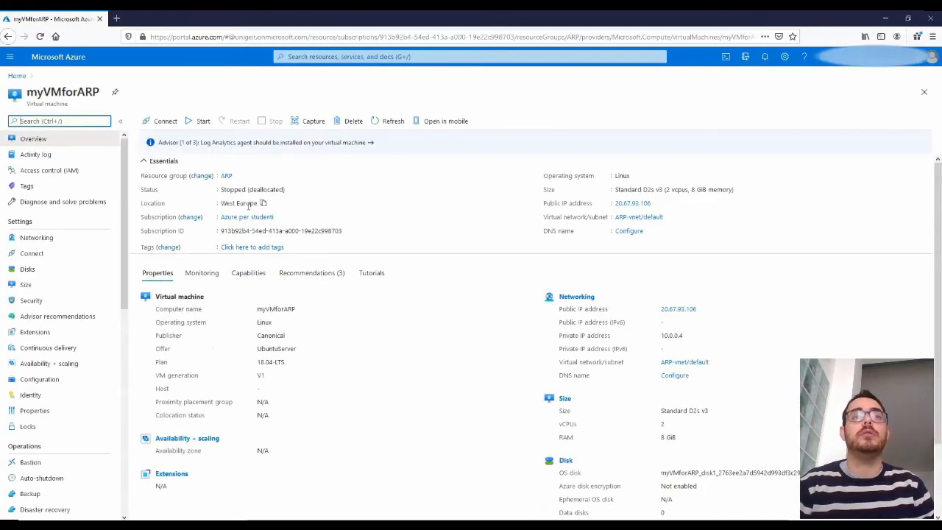
click(195, 122)
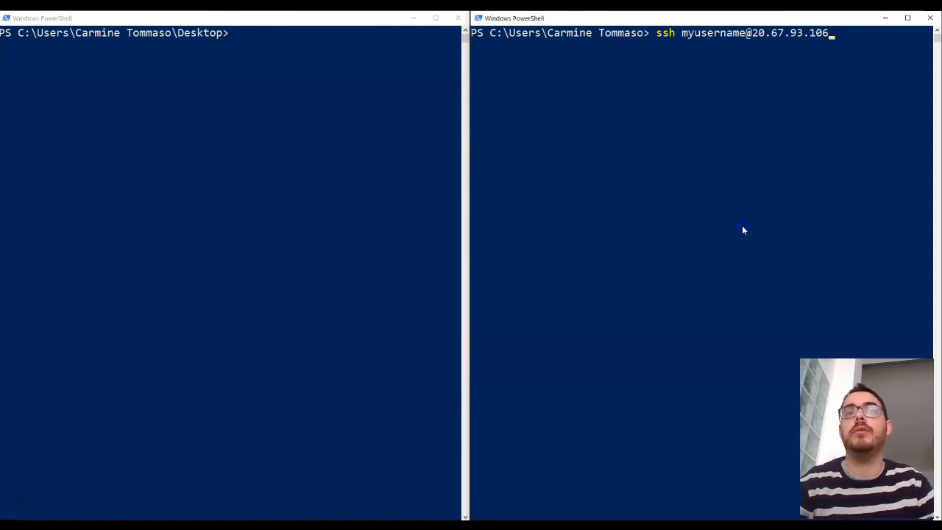
Step: Log into the VM at 20.67.93.106 over SSH and run ls, which shows socket.out
key(Return)
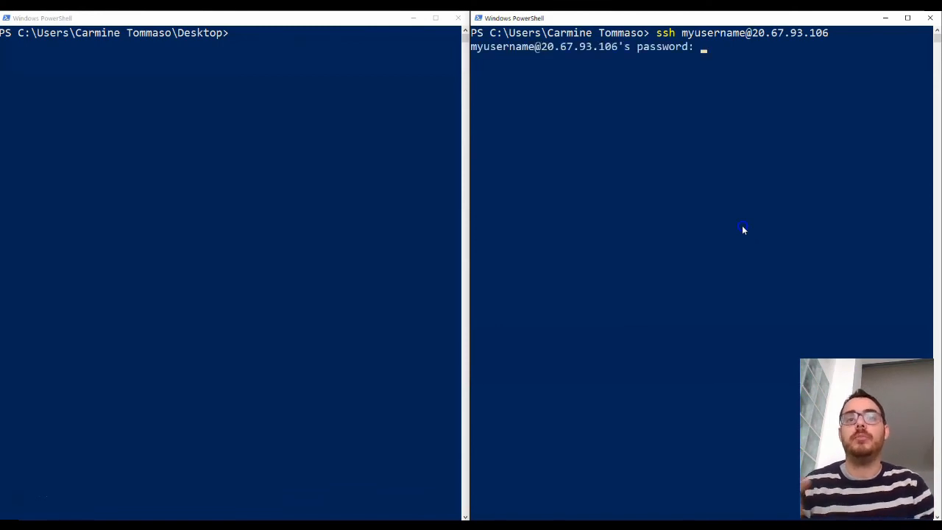
key(Return)
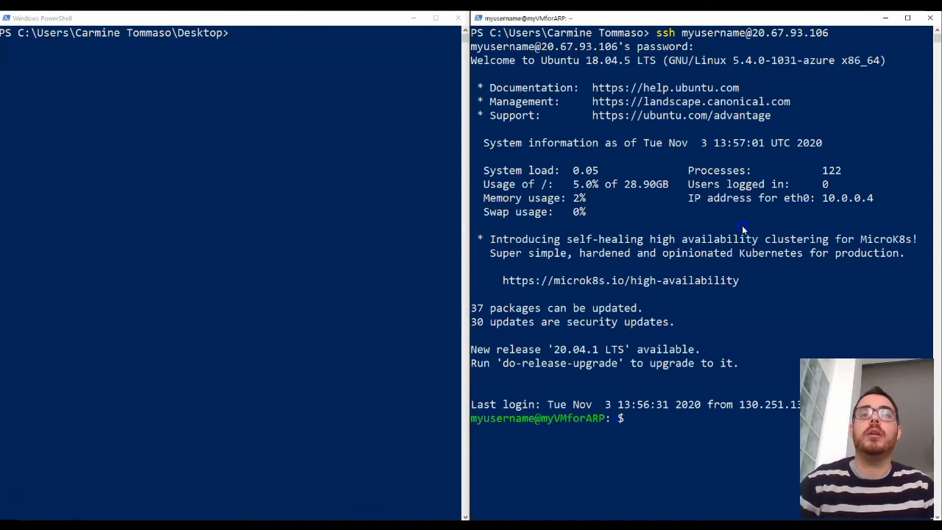
text(ls)
key(Return)
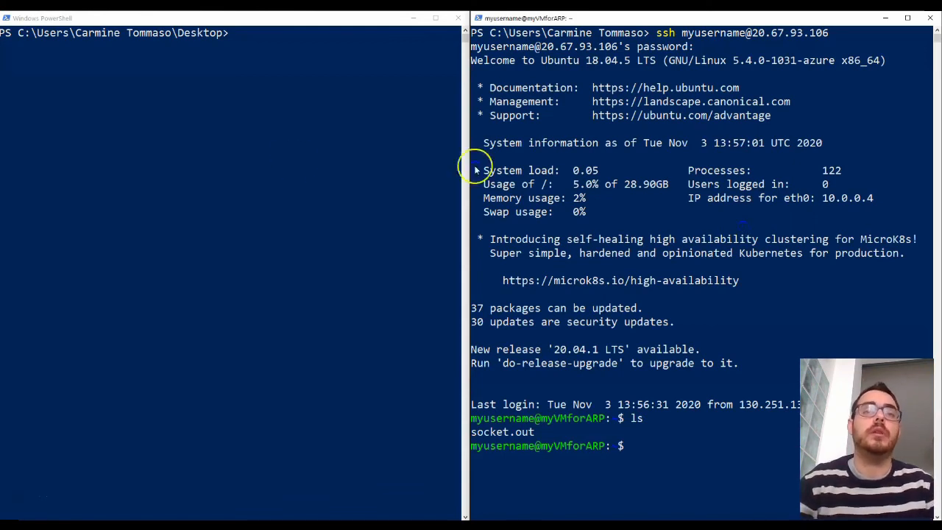
Step: Recall the earlier scp -r hr-little-api command in the local PowerShell
click(290, 163)
key(Up)
key(Up)
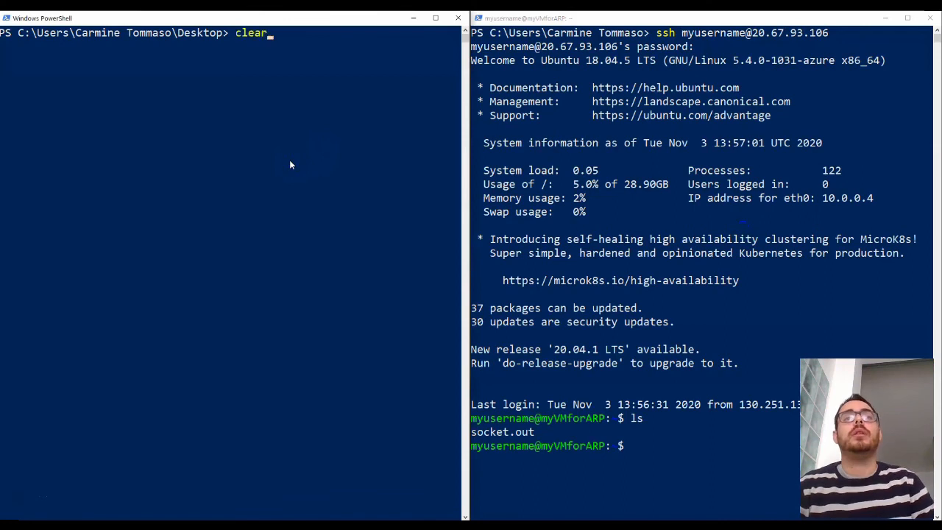
click(290, 162)
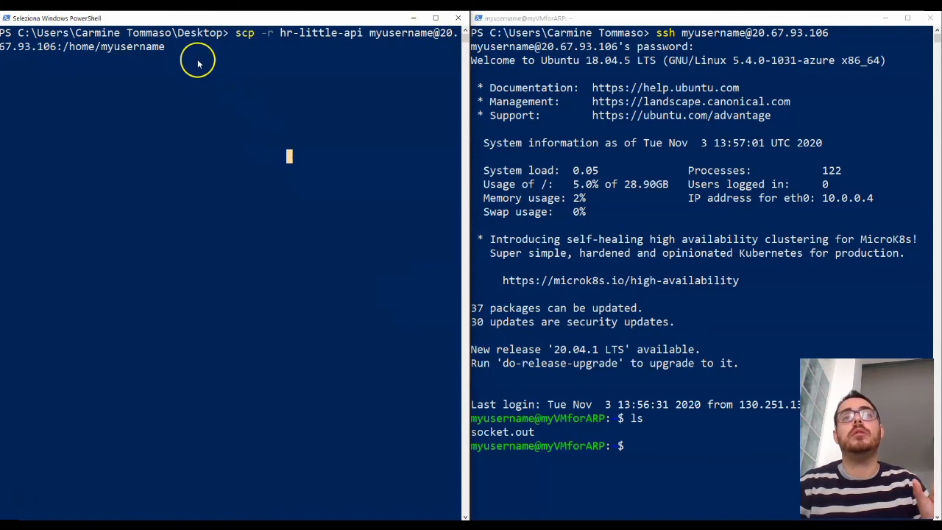
Step: Check the VM's home path with pwd, then scp the hr-little-api folder to /home/<VM user>
click(698, 445)
text(pwd)
key(Return)
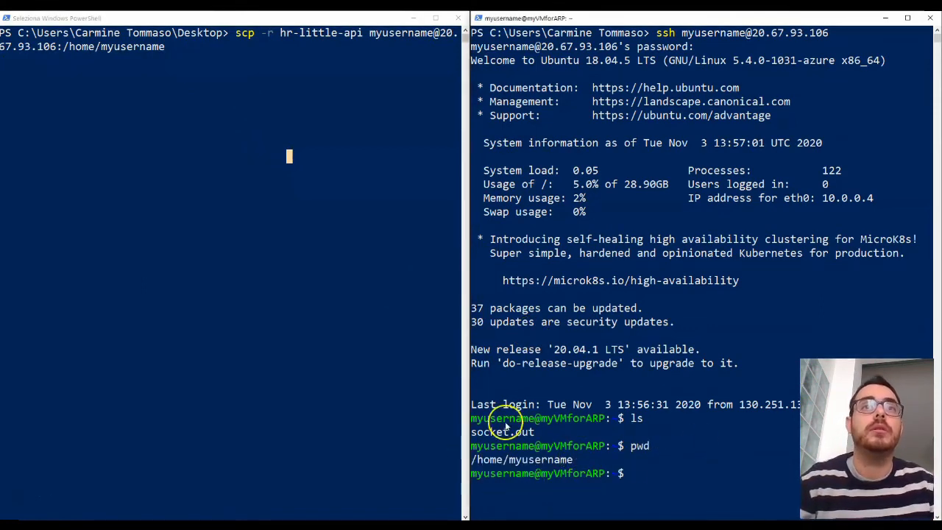
click(208, 166)
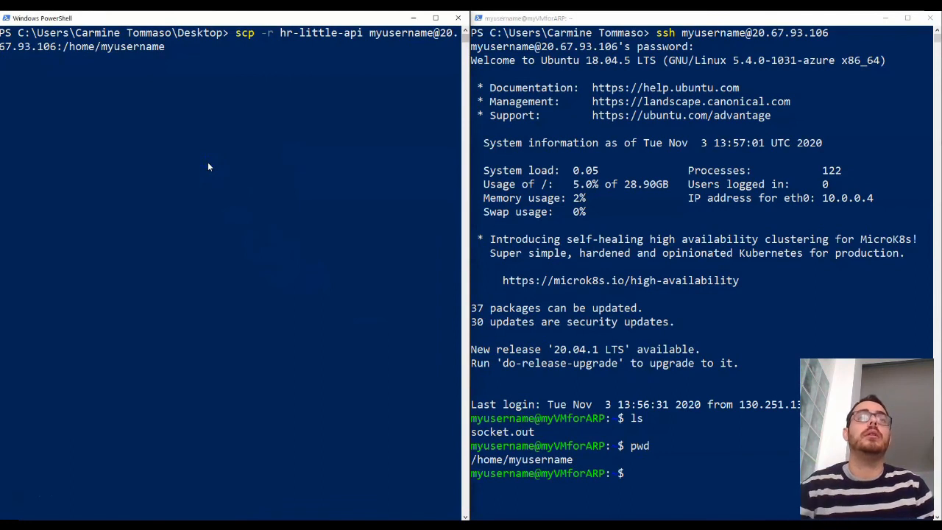
key(Return)
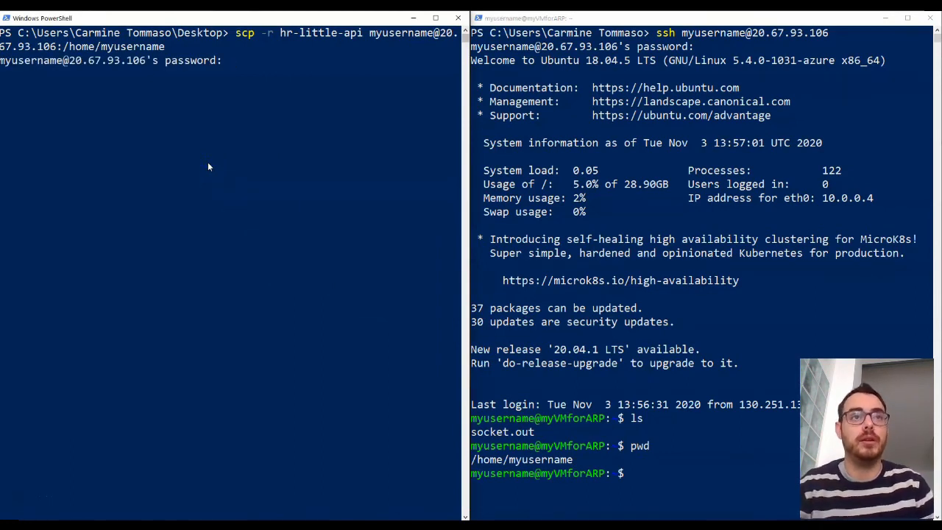
key(Return)
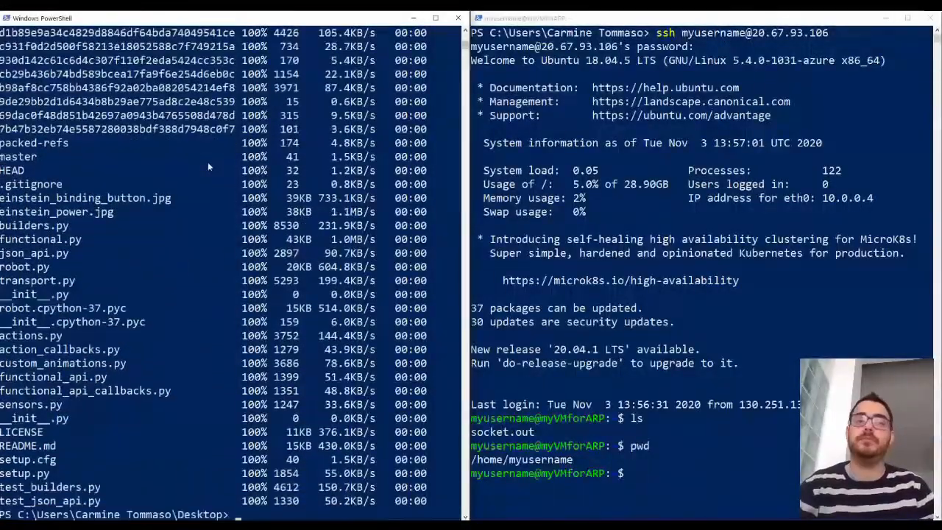
Step: List the VM's home folder to confirm hr-little-api sits beside socket.out
click(686, 327)
text(ls)
key(Return)
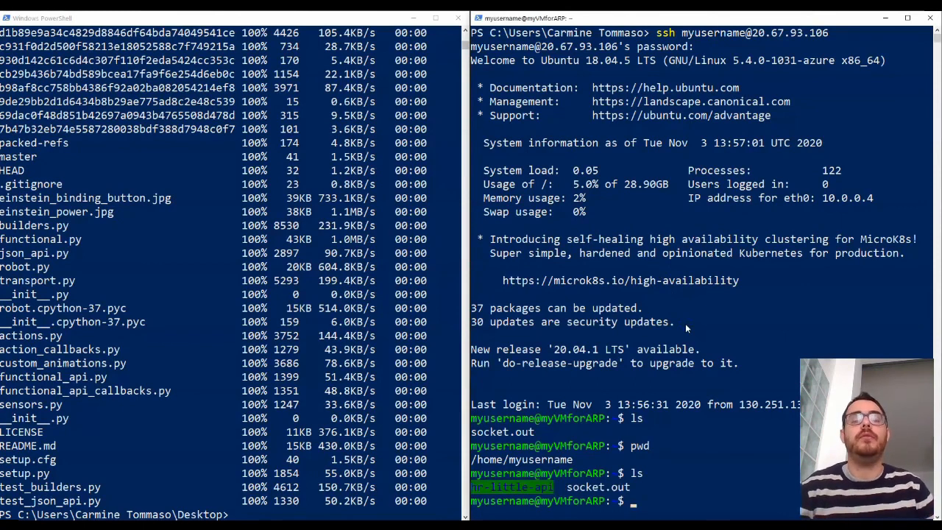